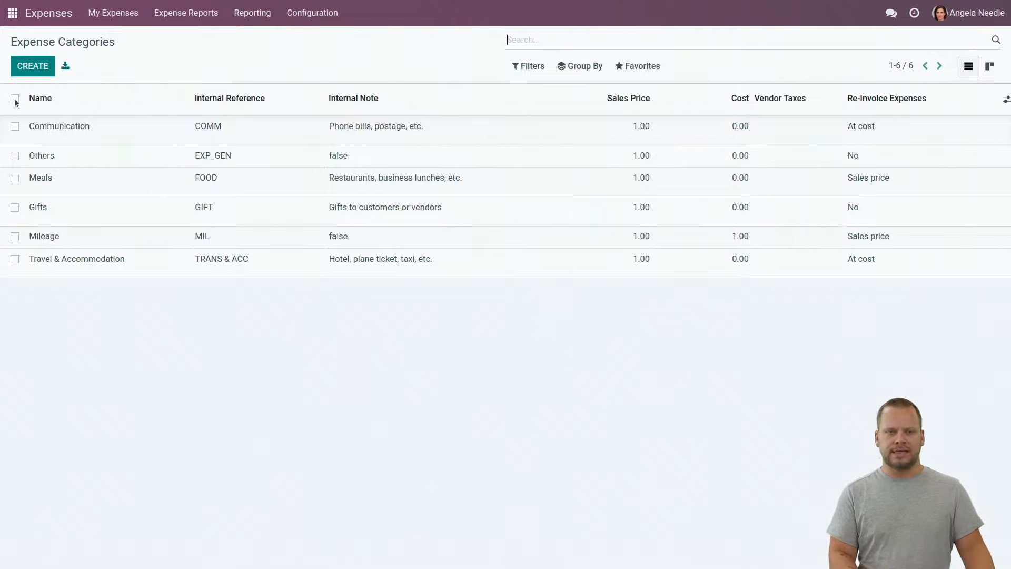
Bulk-archive the six default expense categories and open a blank new category form
click(15, 99)
click(466, 66)
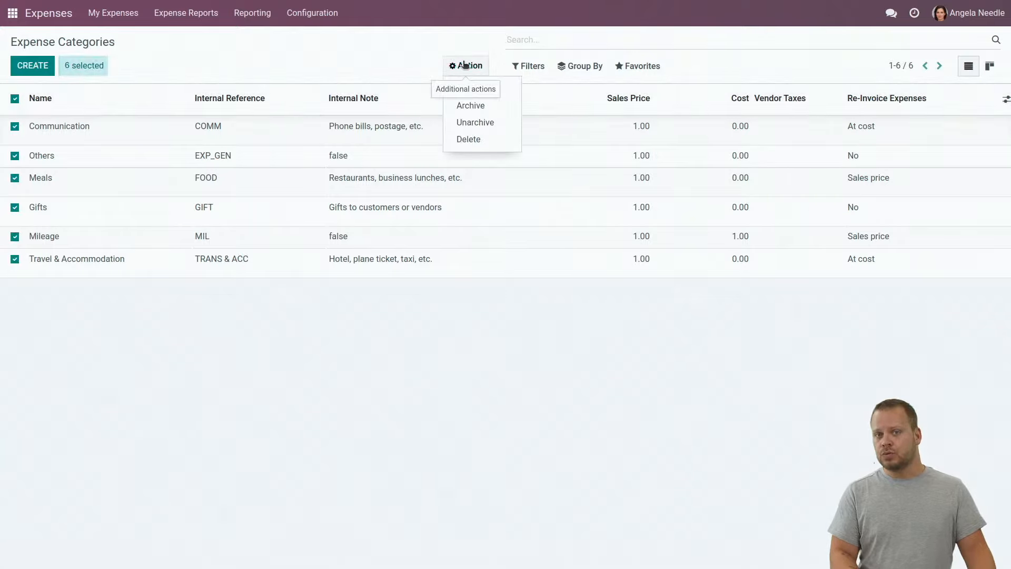
click(467, 107)
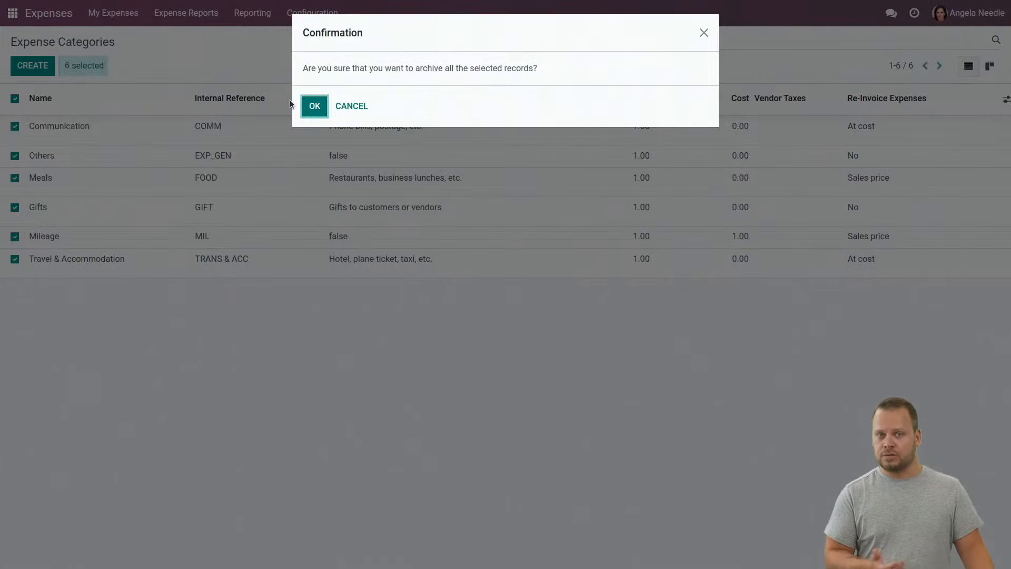
click(312, 105)
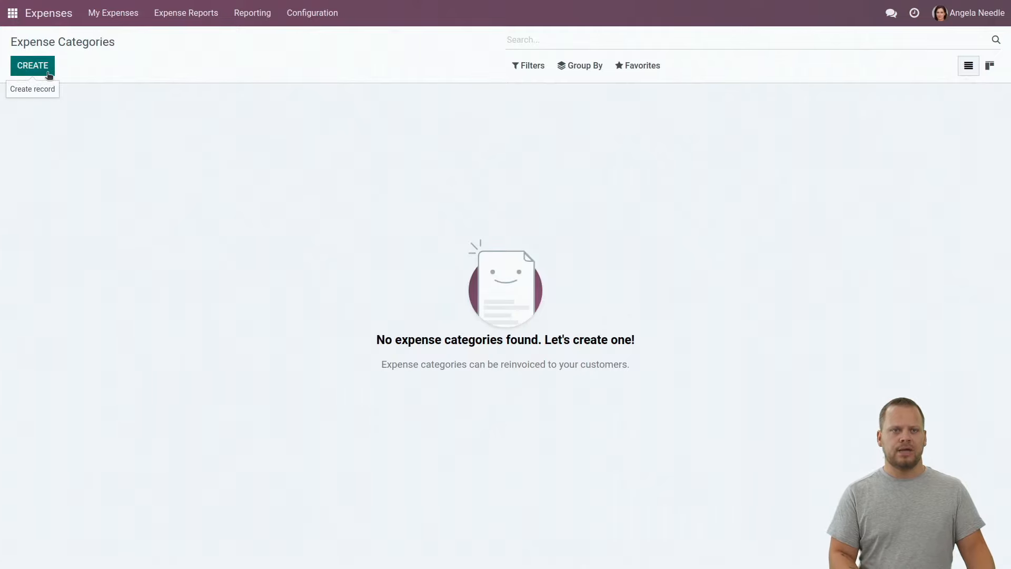
click(33, 65)
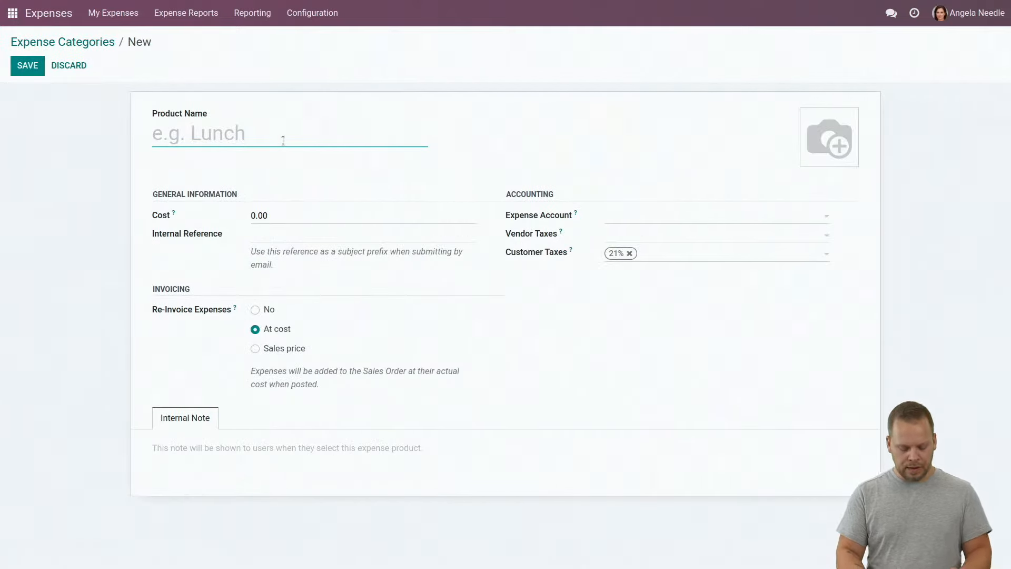
Name the new category 'Business lunch', correcting the typo
text(Business l)
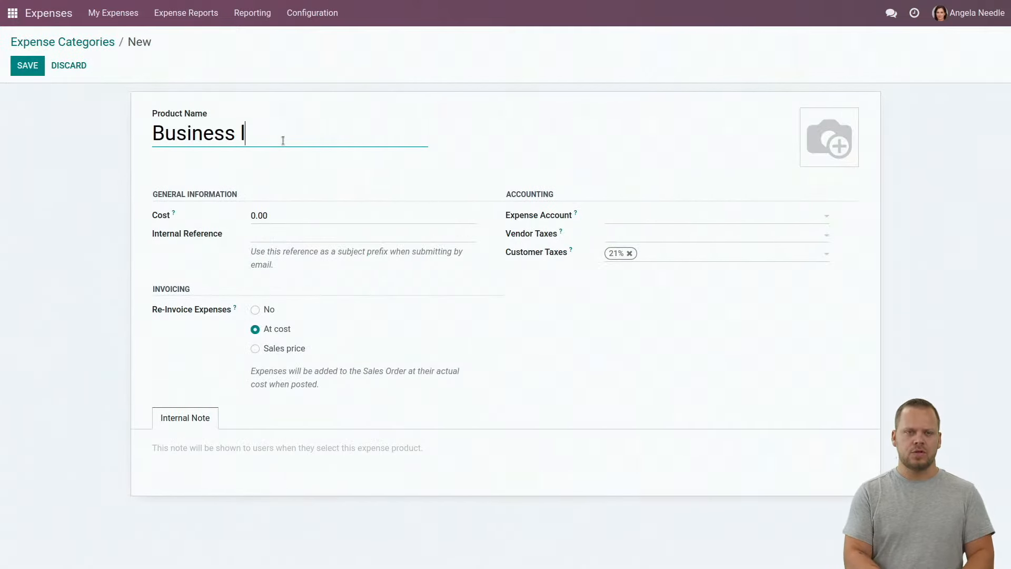
text(nuch)
key(BackSpace)
key(BackSpace)
key(BackSpace)
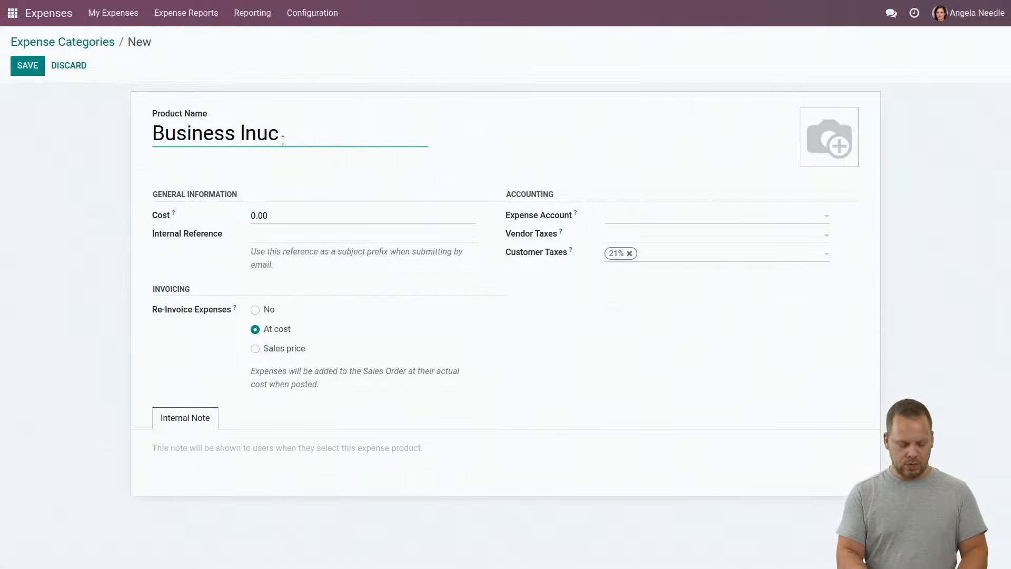
key(BackSpace)
text(unch)
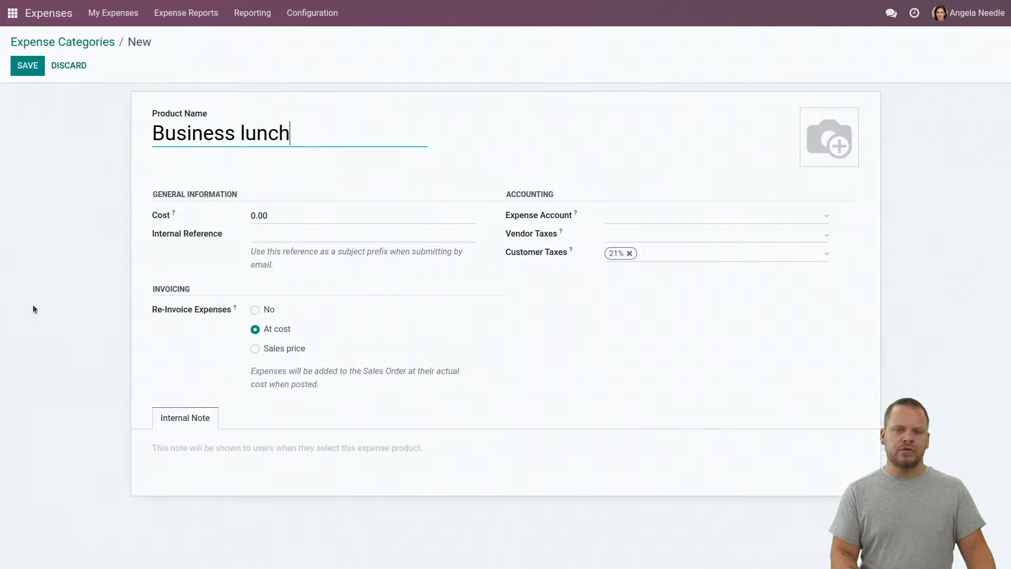
Set re-invoicing to At cost and remove the 21% customer tax
click(254, 348)
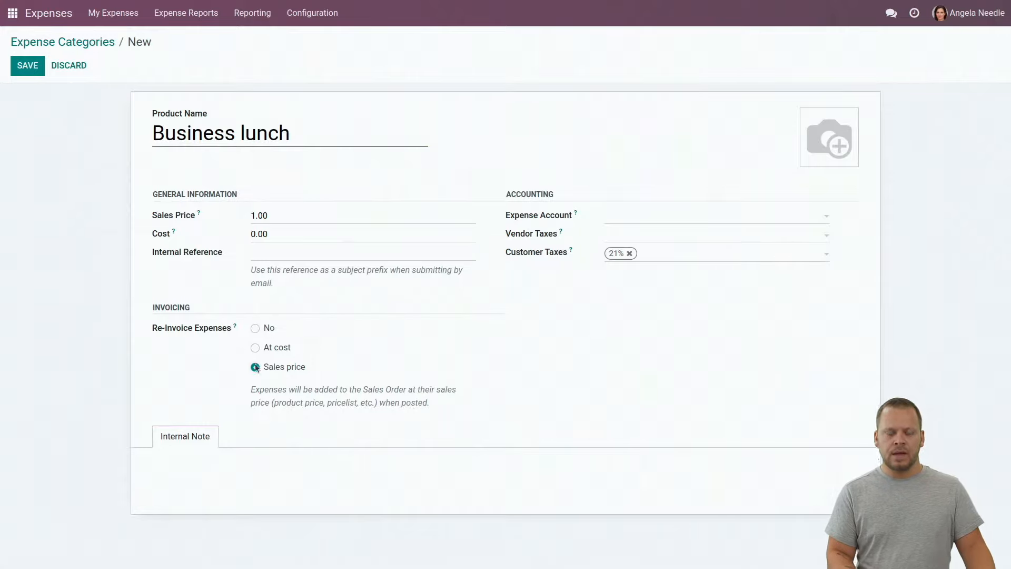
click(255, 347)
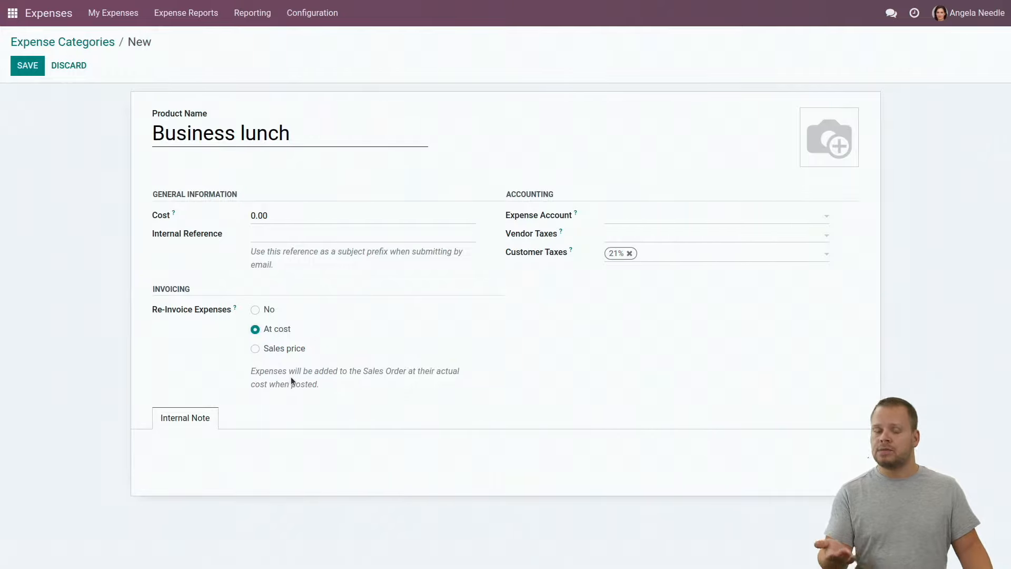
click(255, 348)
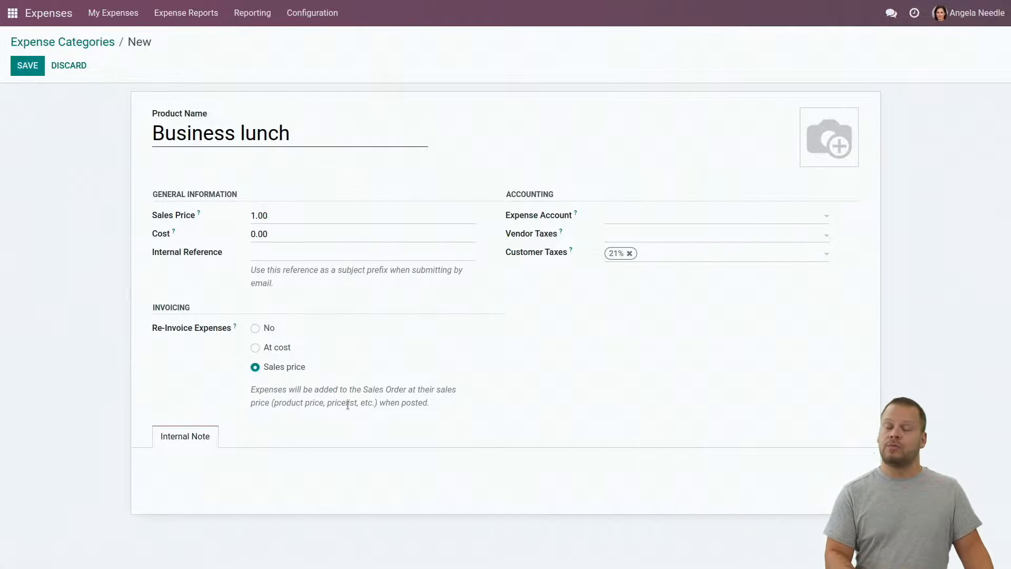
click(255, 328)
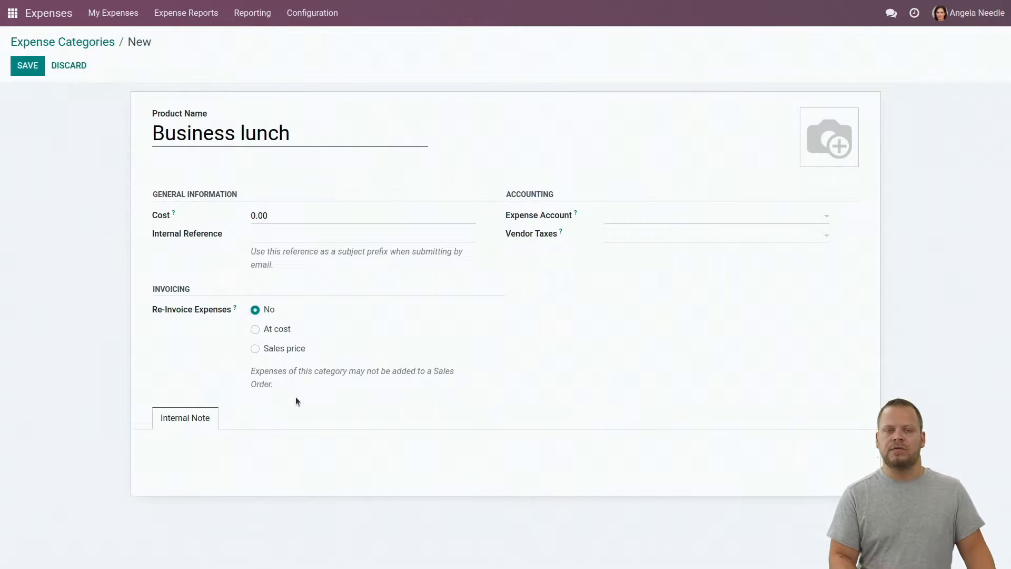
click(256, 329)
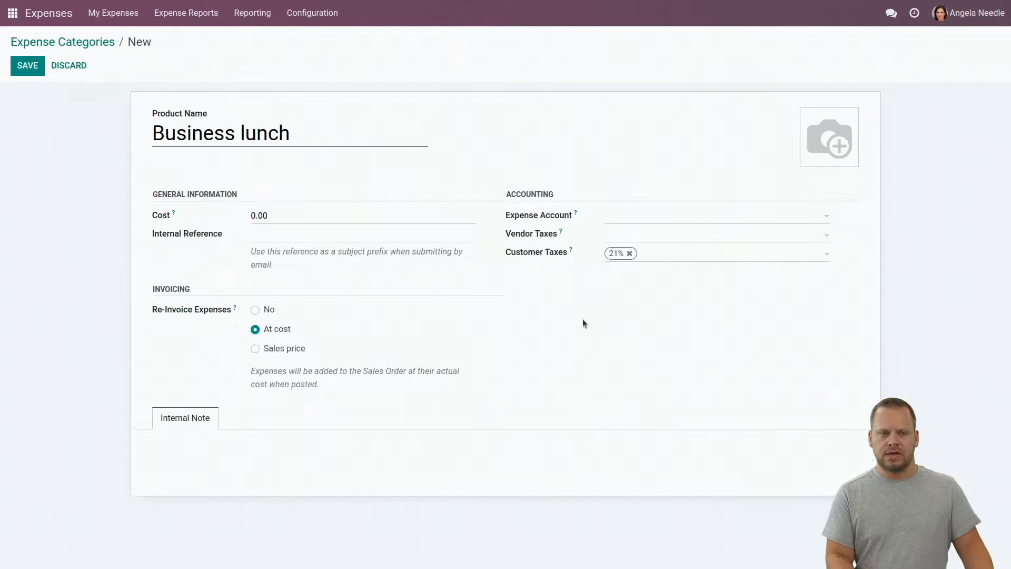
click(629, 254)
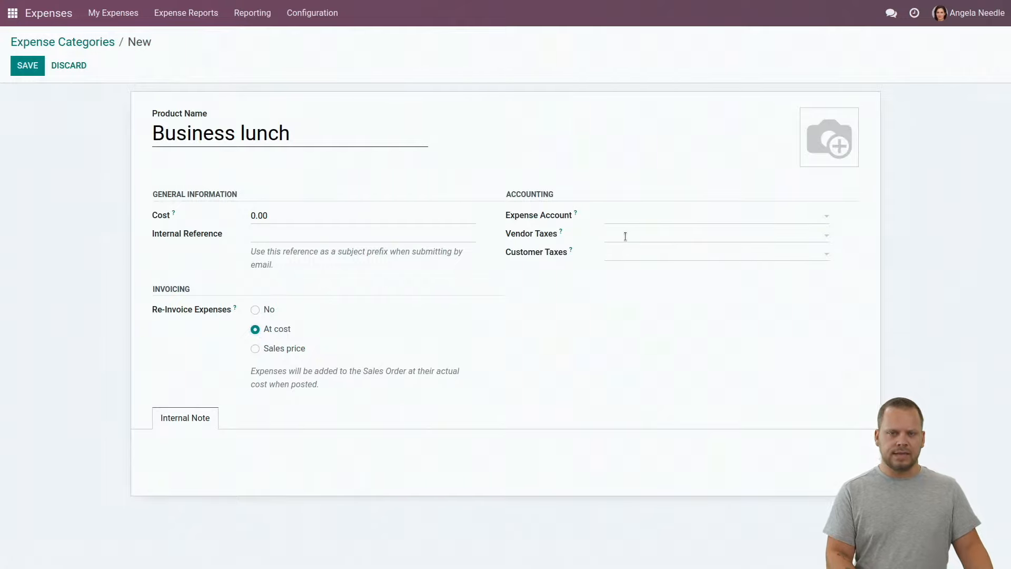
Assign the 21% M vendor tax to the Business lunch category
click(625, 236)
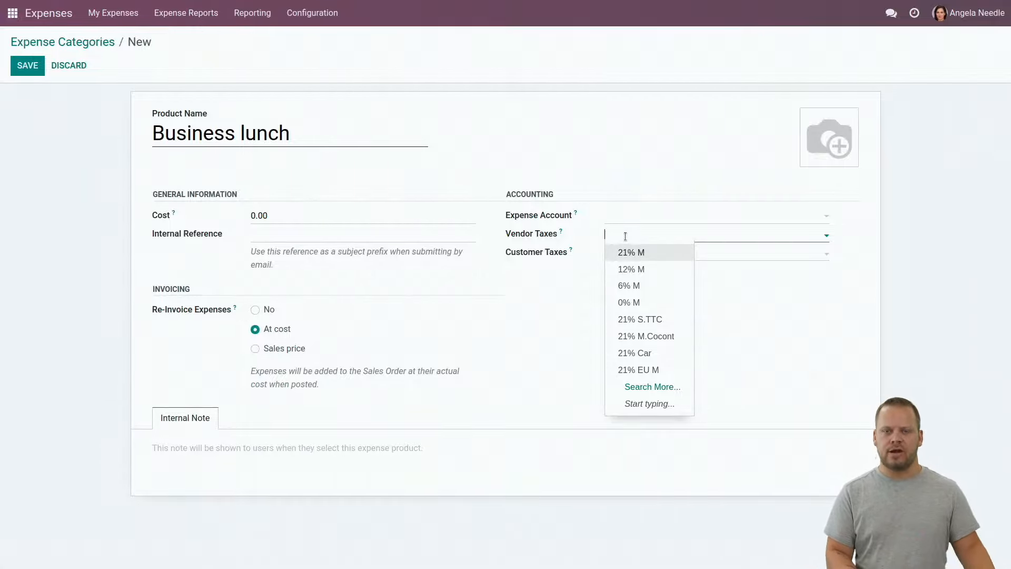
click(626, 252)
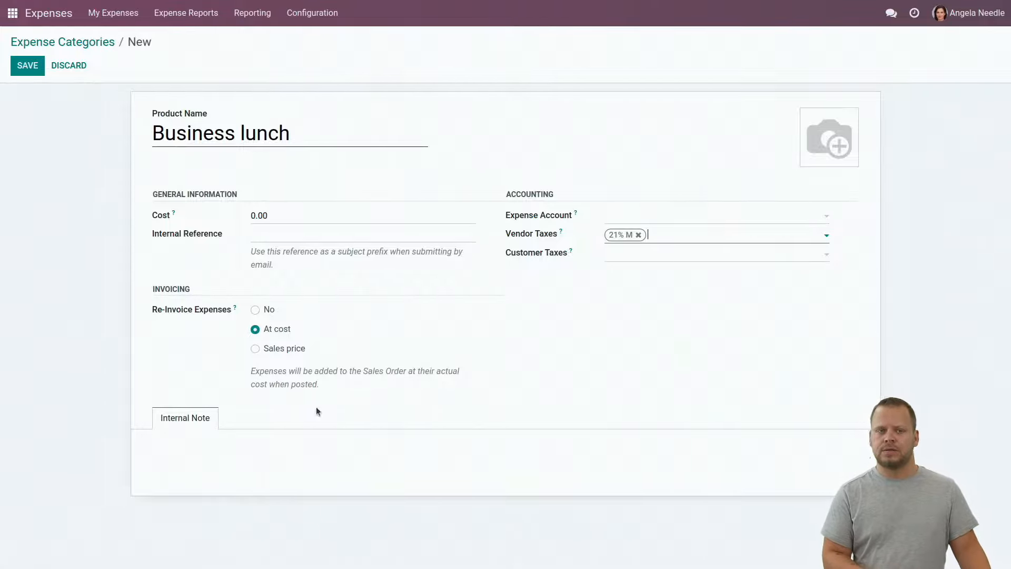
click(220, 447)
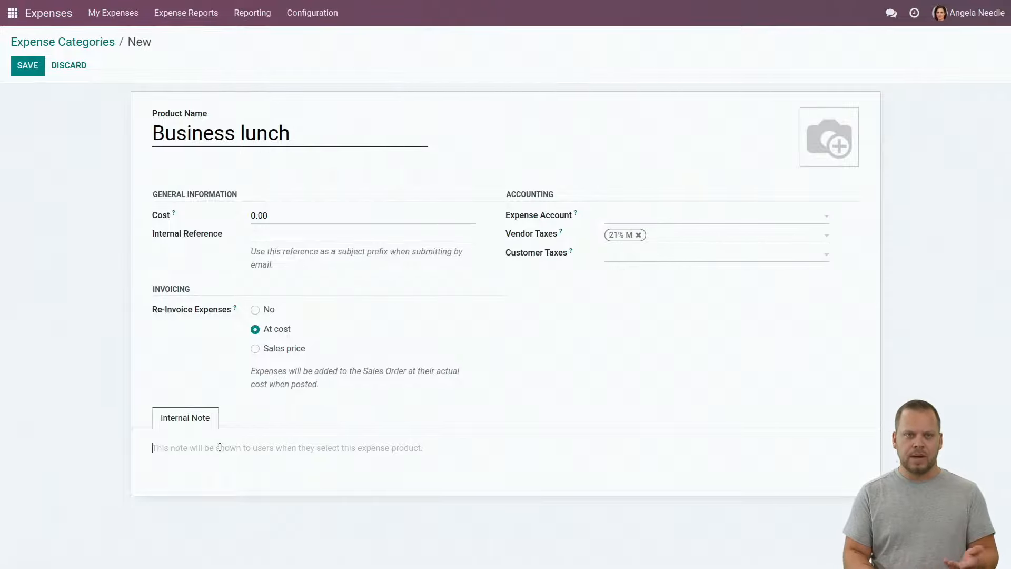
Add the dark red internal note 'Not to be used for team lunches.' and save Business lunch
text(N)
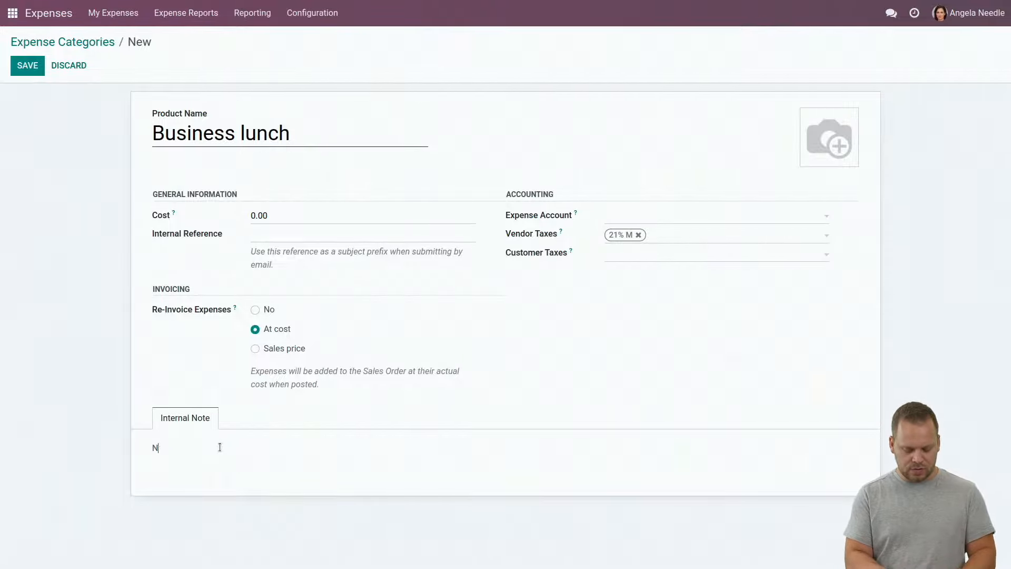
text(ot to be used )
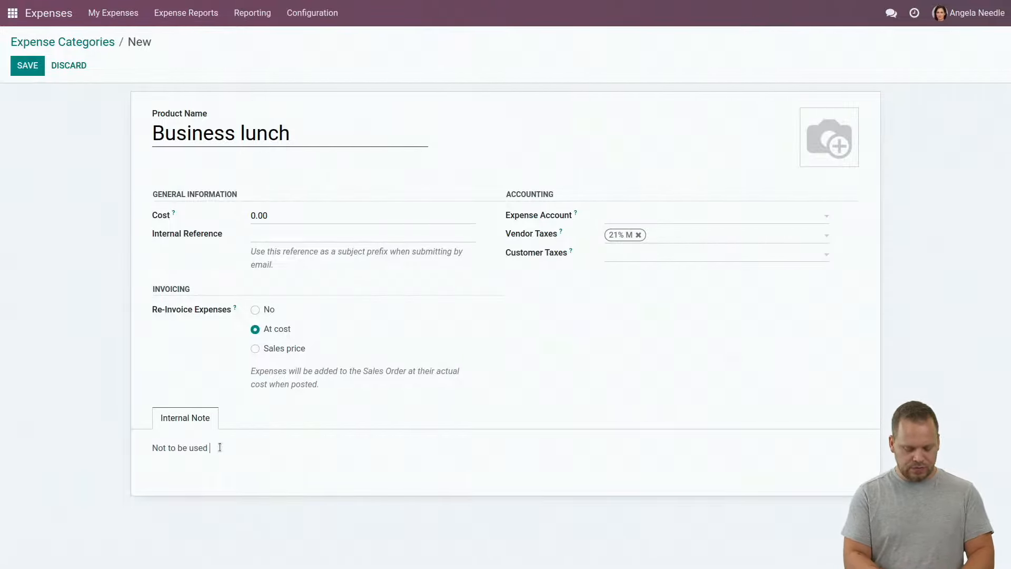
text(for team lunches.)
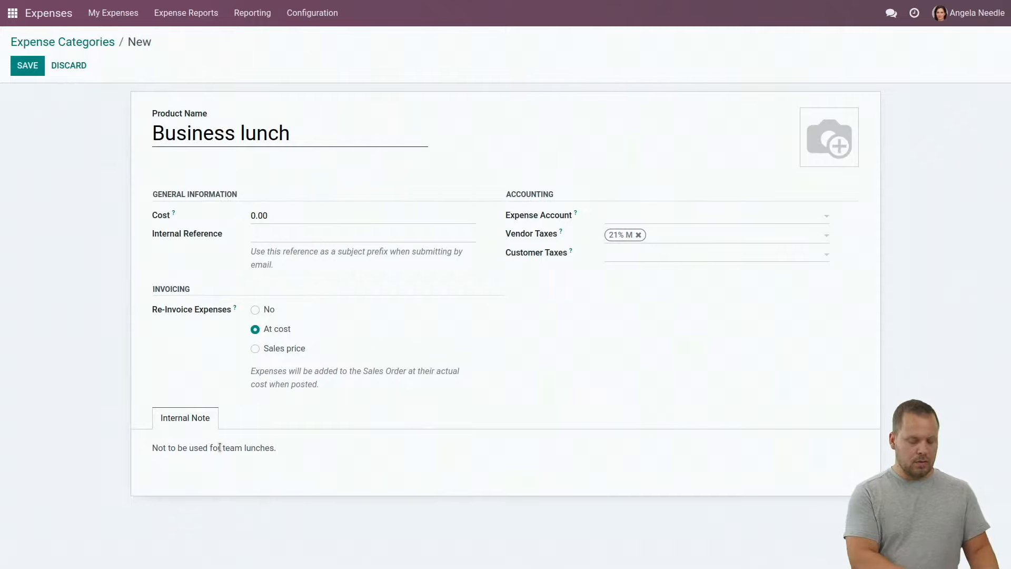
triple_click(219, 447)
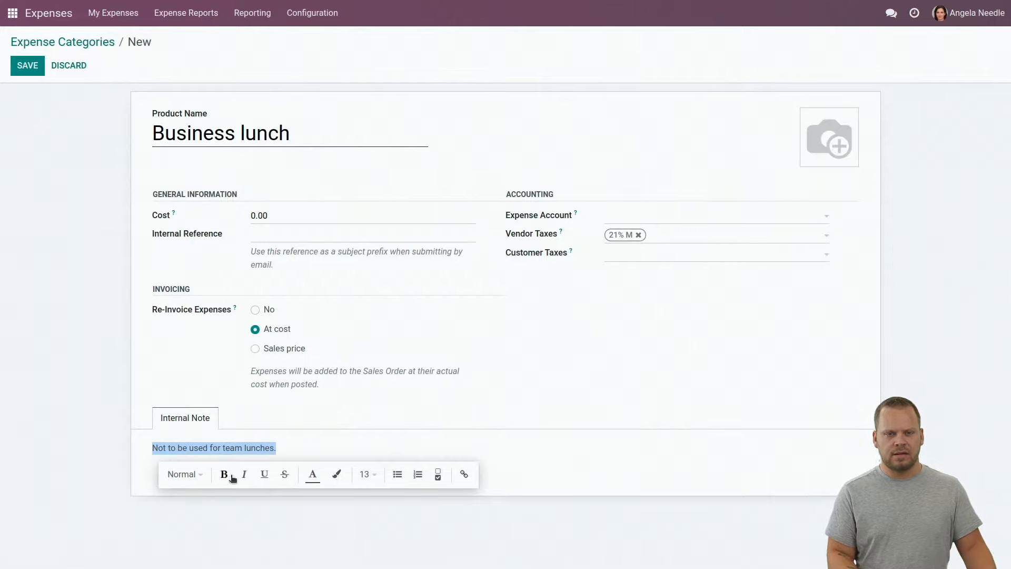
click(312, 475)
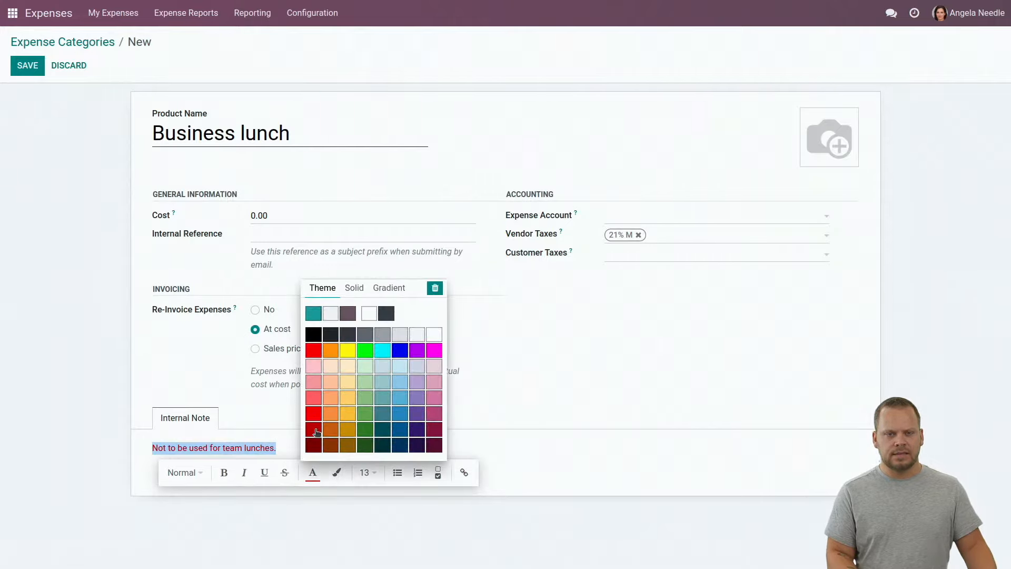
click(316, 431)
click(65, 446)
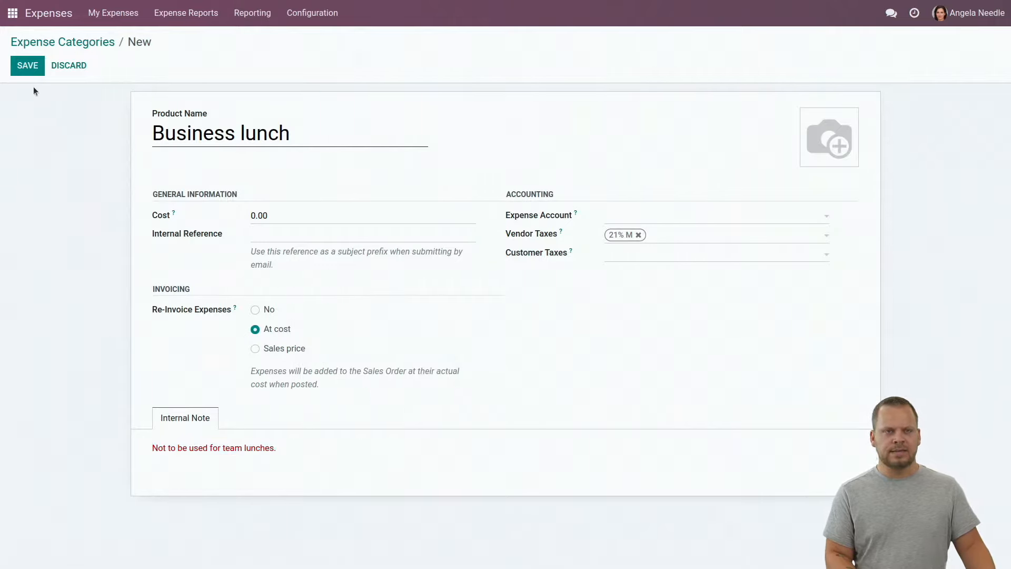
click(25, 73)
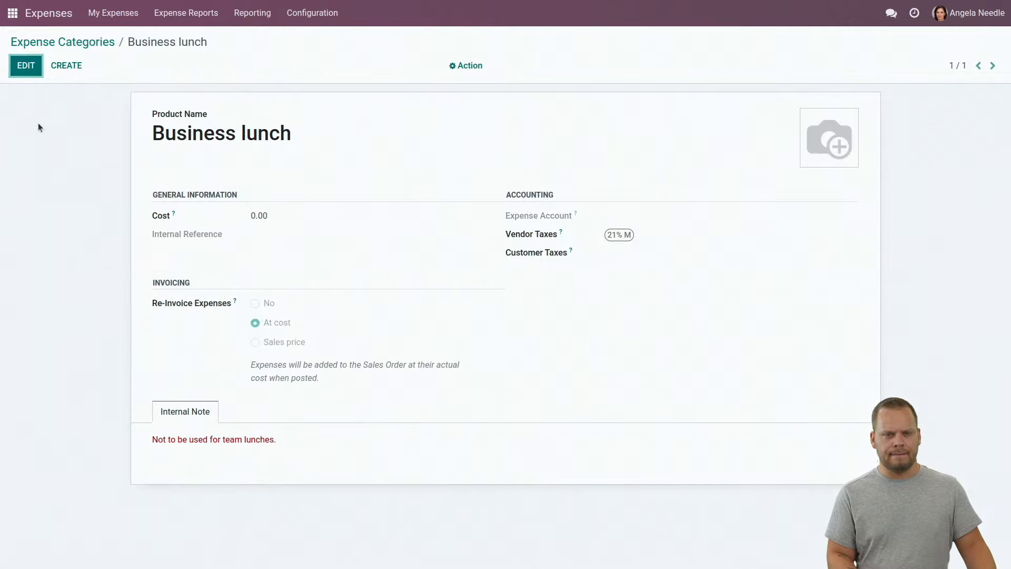
click(66, 65)
Save a 'Gift' category with re-invoicing set to No and no customer tax
text(Gift)
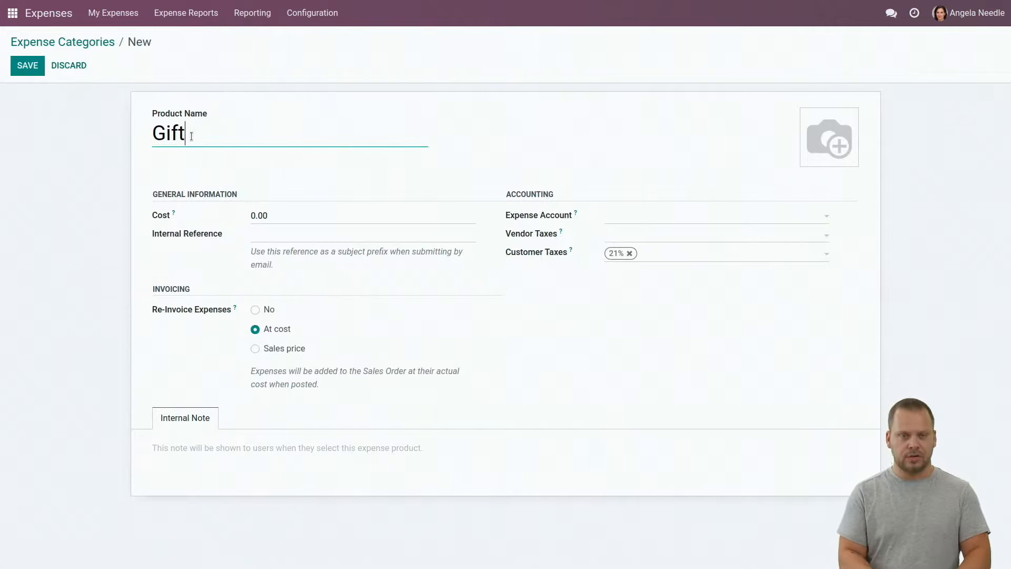
click(629, 253)
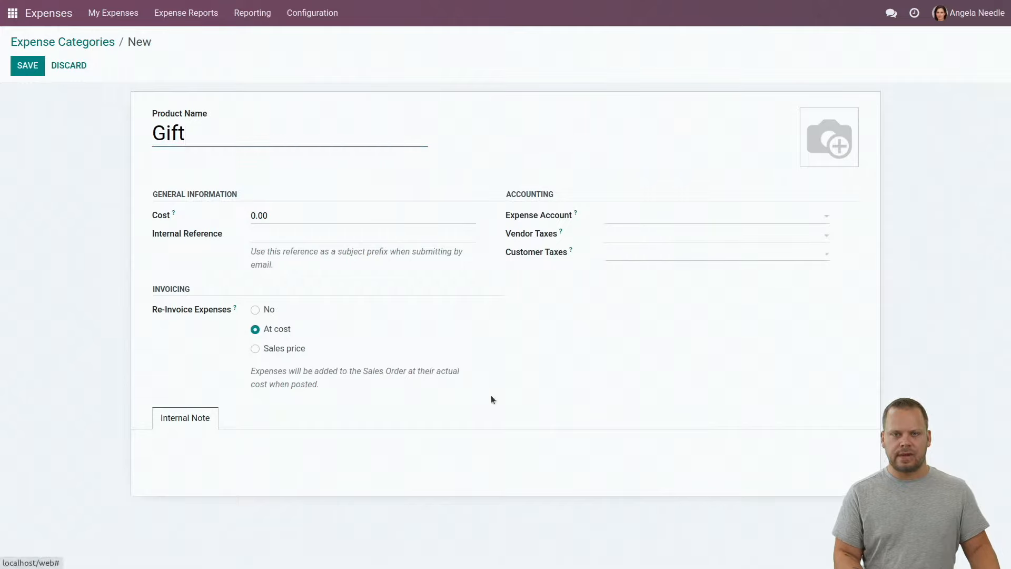
click(257, 310)
click(26, 65)
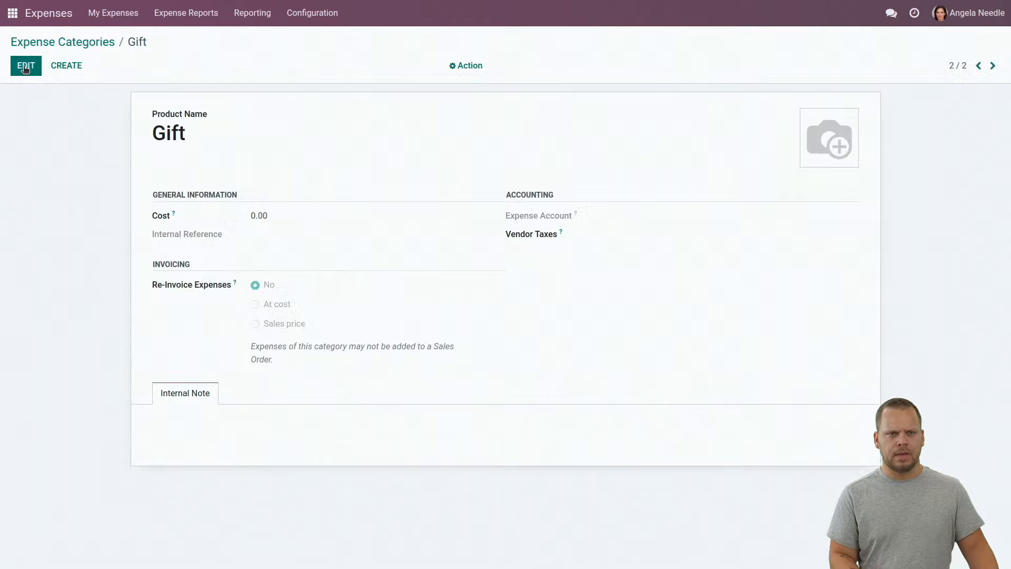
click(66, 65)
Name the category 'Mileage' and enter 37 in its cost
text(Mi)
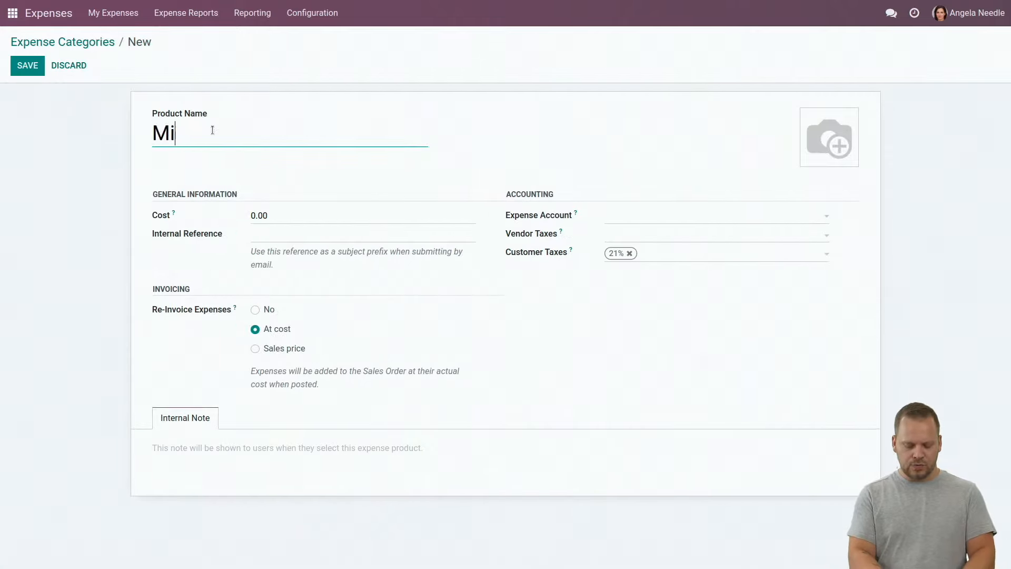
text(leage)
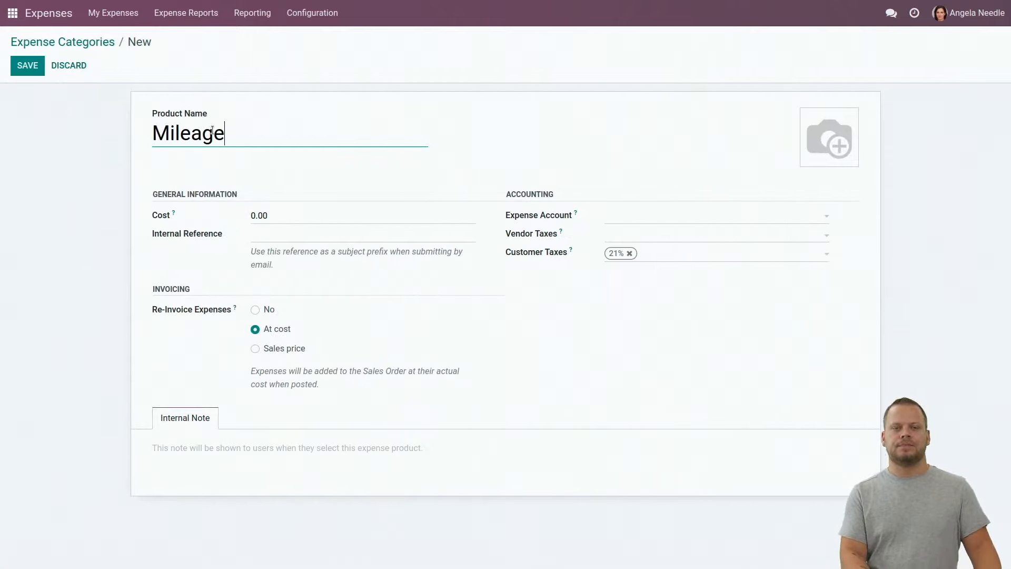
click(287, 220)
key(BackSpace)
key(BackSpace)
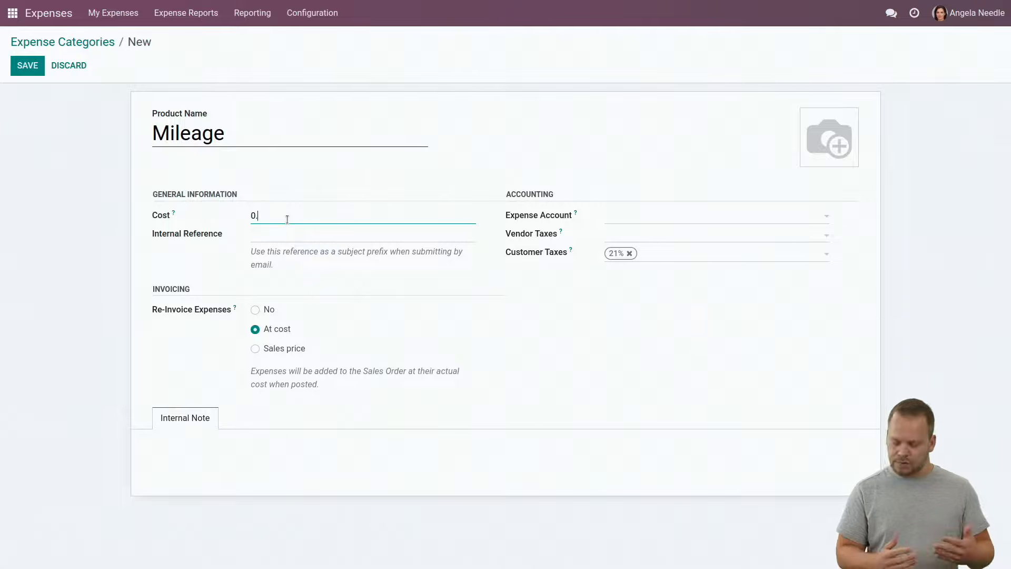
text(37)
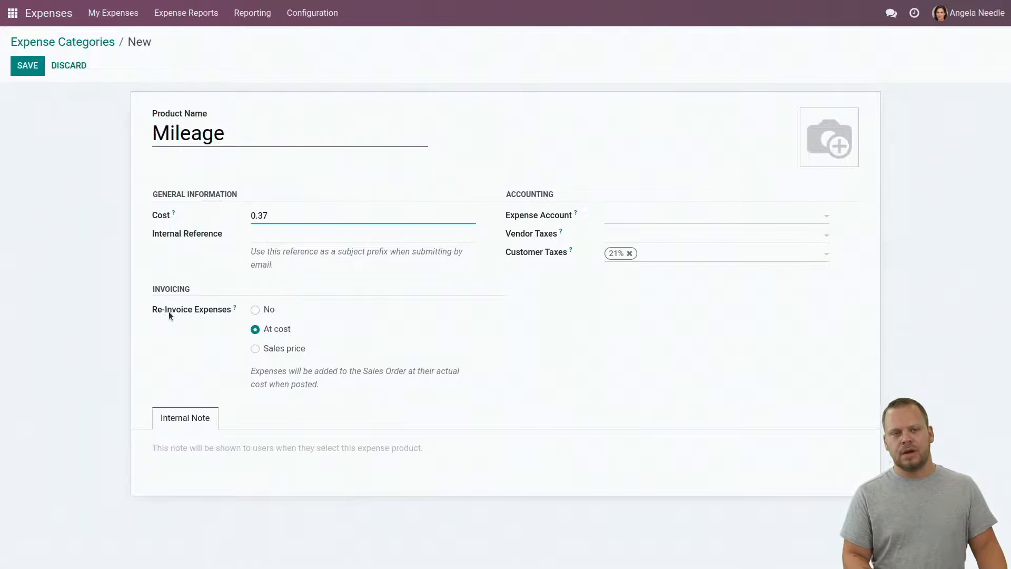
Re-invoice Mileage at a 0.80 sales price, drop the 21% customer tax, and save
click(277, 350)
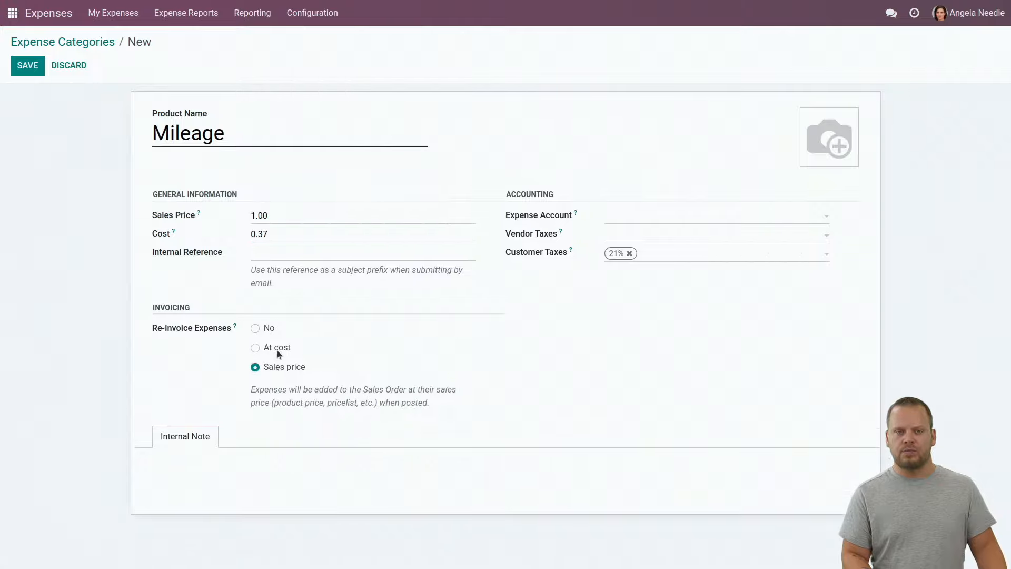
click(183, 217)
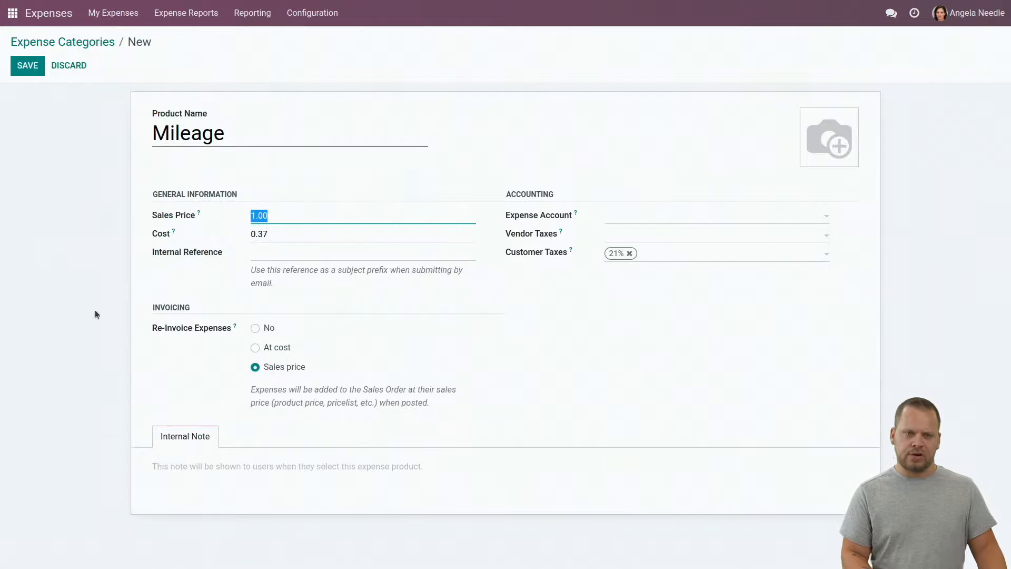
text(0.80)
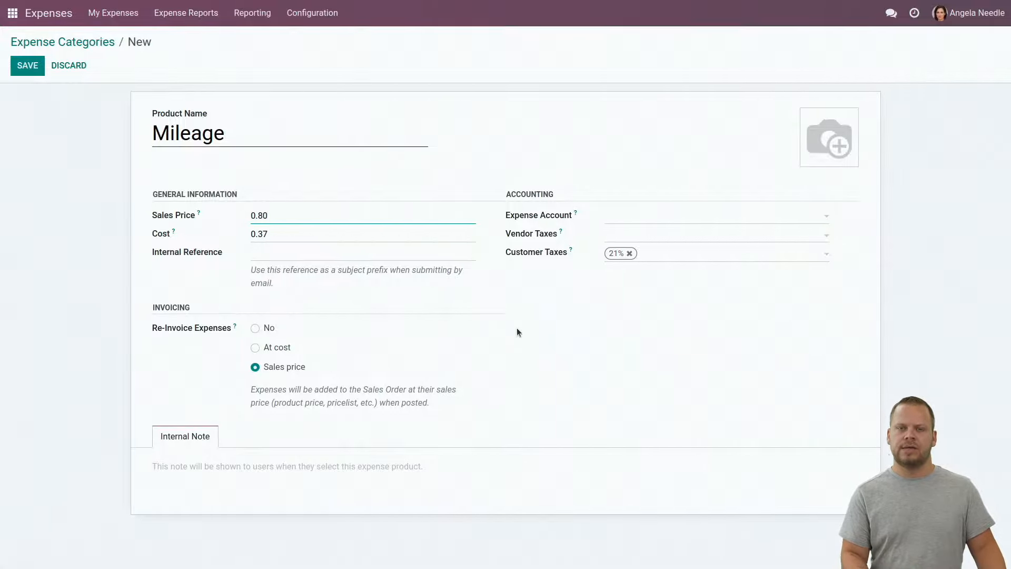
click(630, 253)
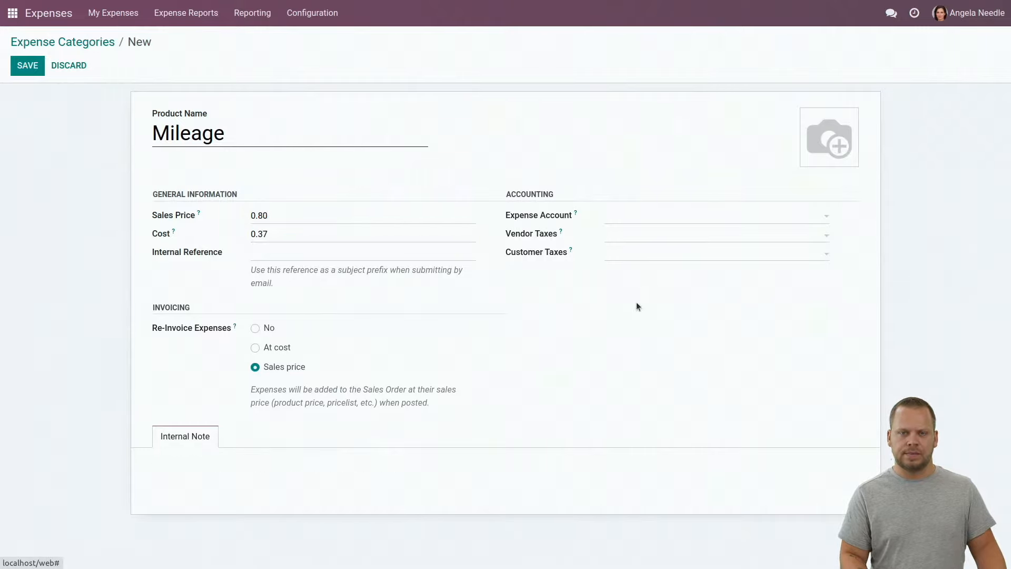
click(26, 66)
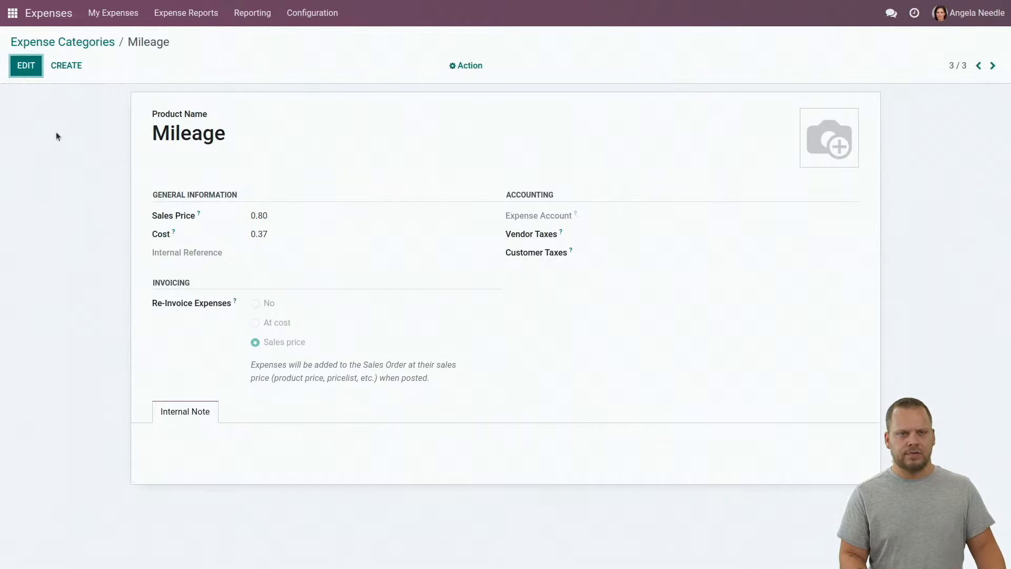
click(315, 17)
Make Vendor Bills the default expense journal and save the Expenses settings
click(316, 38)
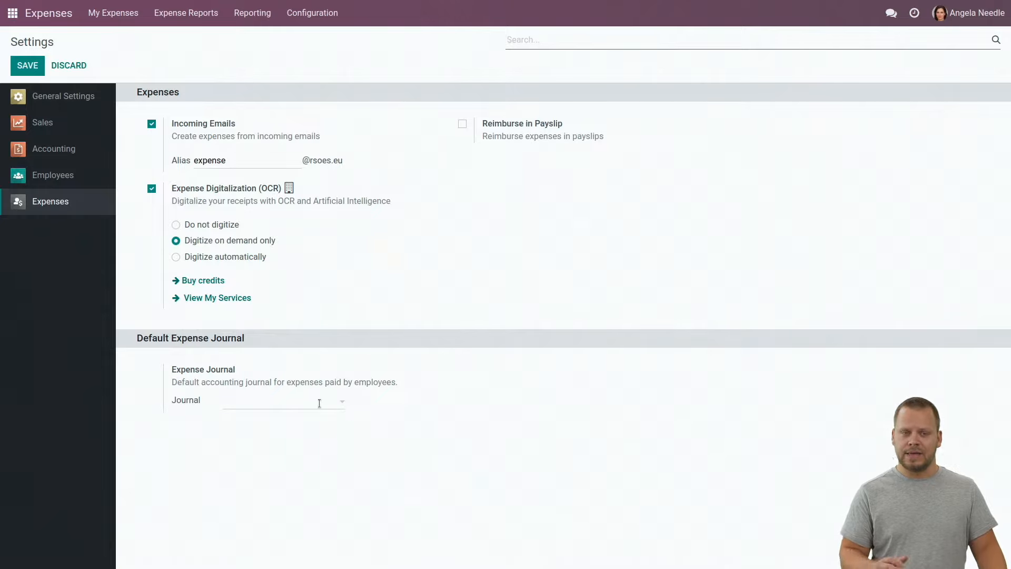
click(260, 400)
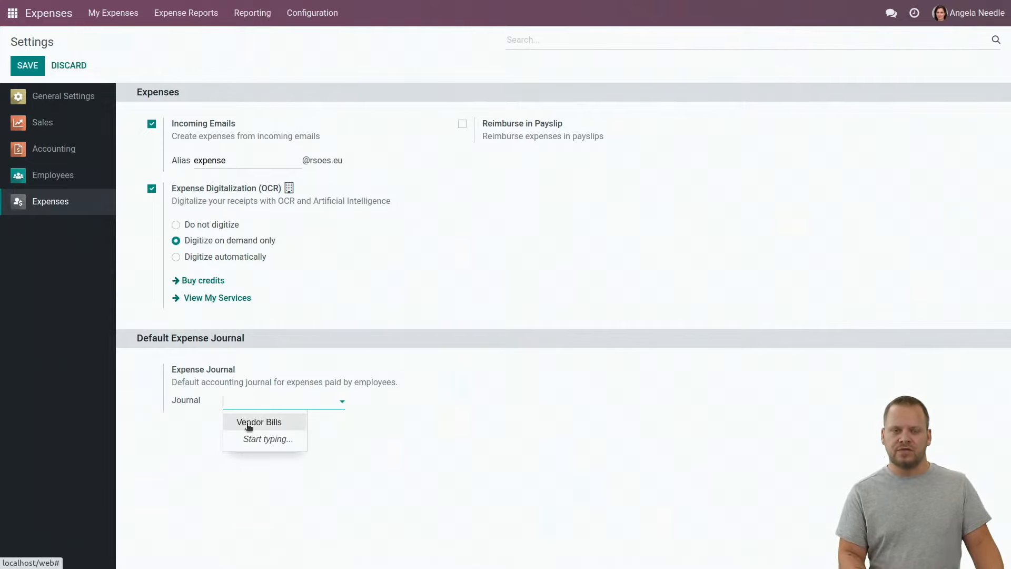
click(249, 424)
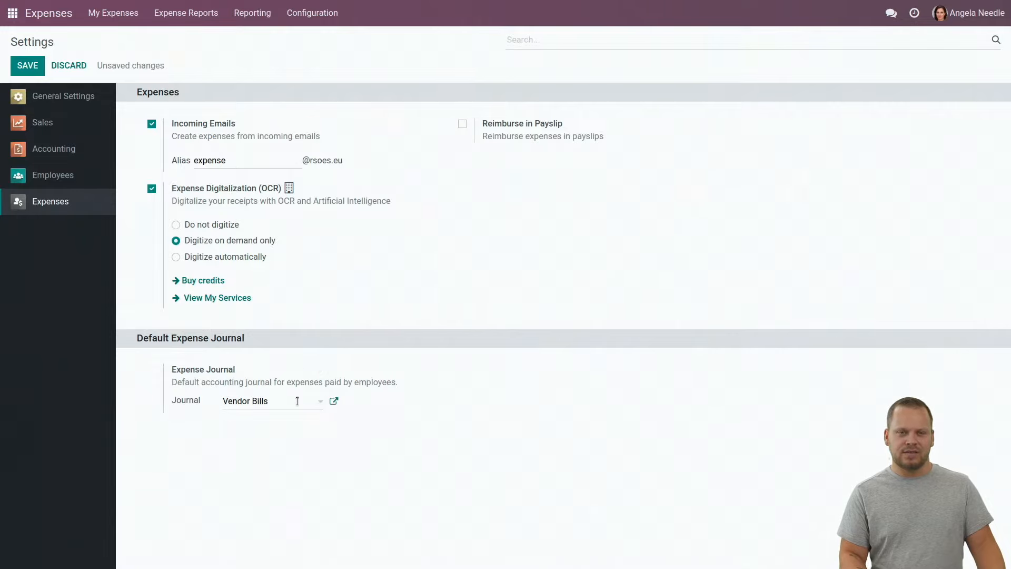
click(27, 65)
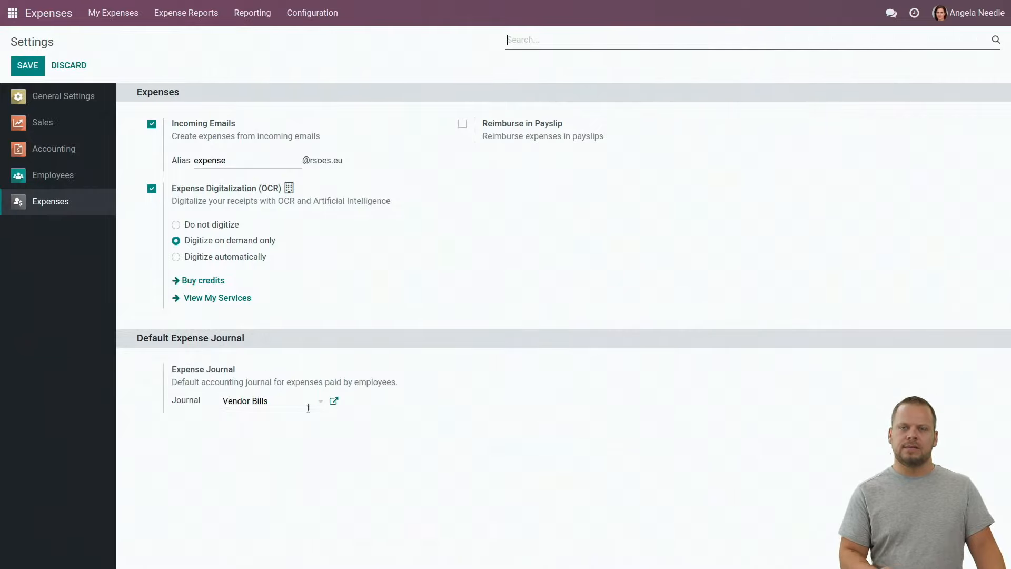
click(956, 24)
Log out, sign in with the other employee's login and password, and open Expenses
click(948, 138)
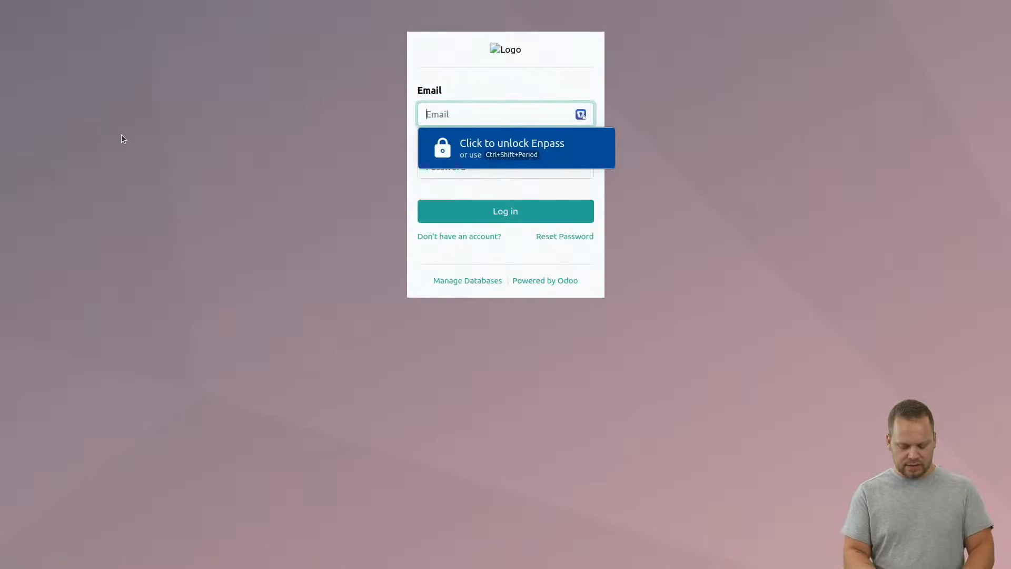
text(mark)
key(Tab)
text(ma)
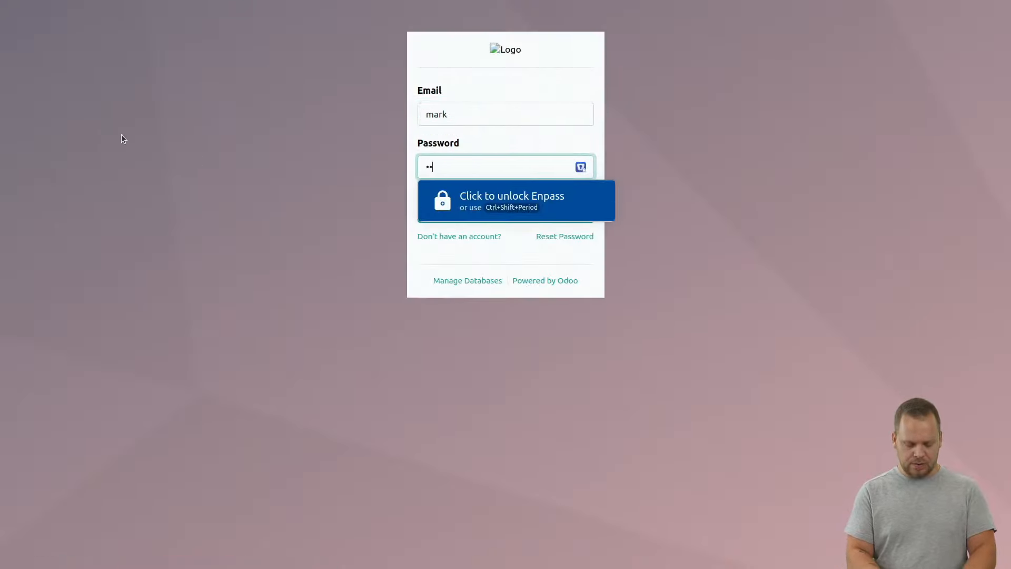
click(478, 216)
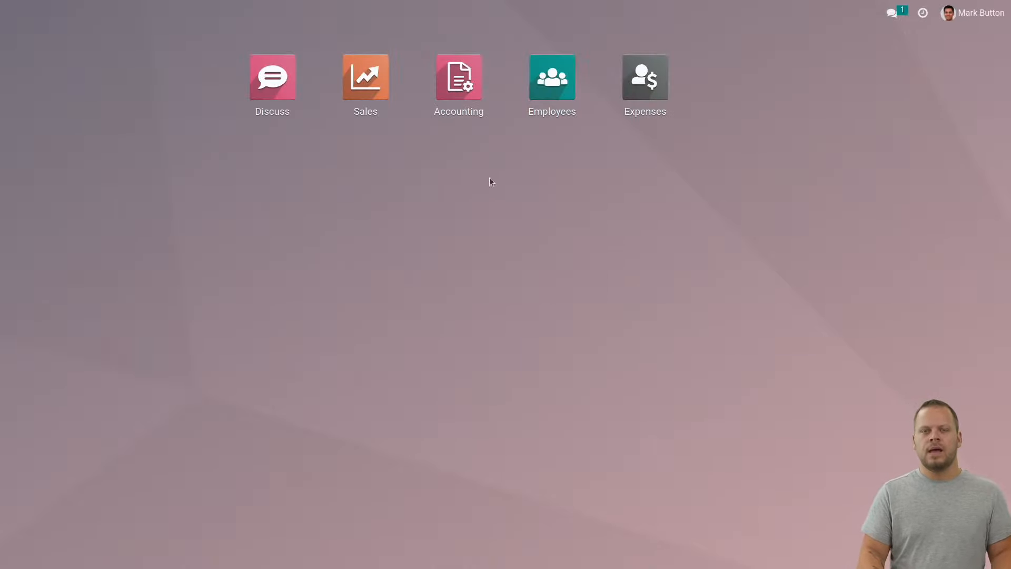
click(658, 75)
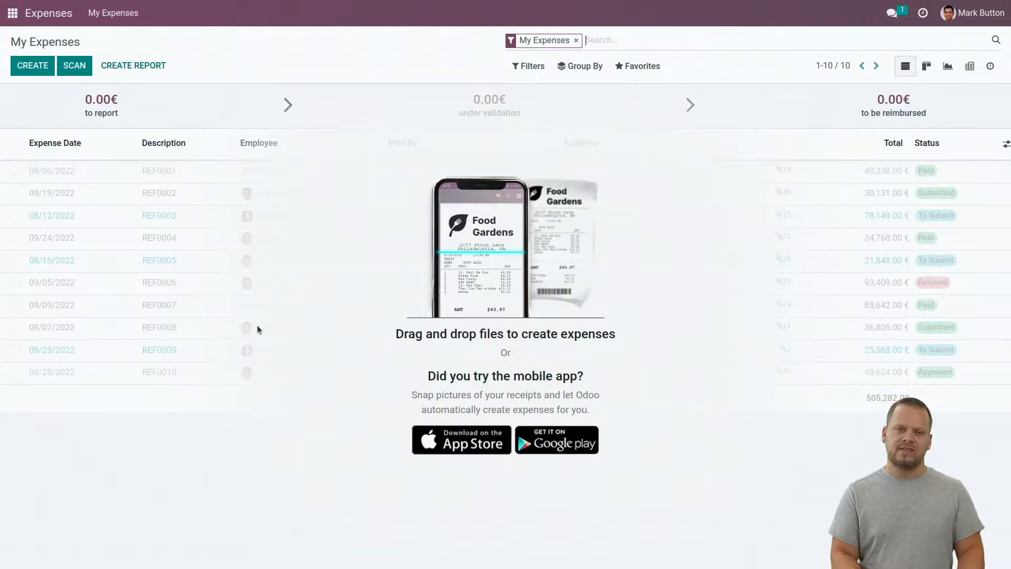
Drag gift.pdf and restaurant.pdf from the file manager onto My Expenses
key(alt)
key(alt+Tab)
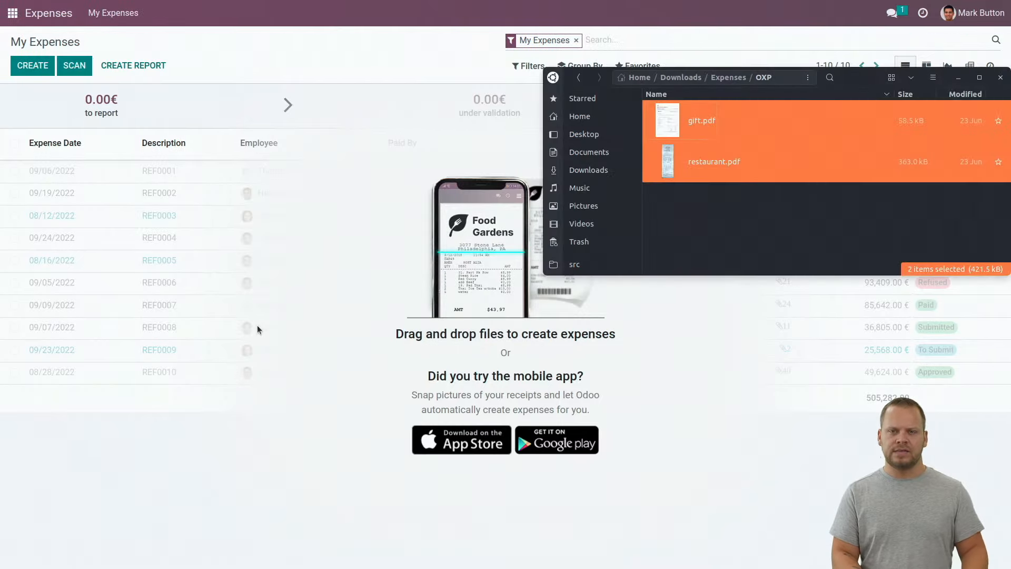
click(751, 268)
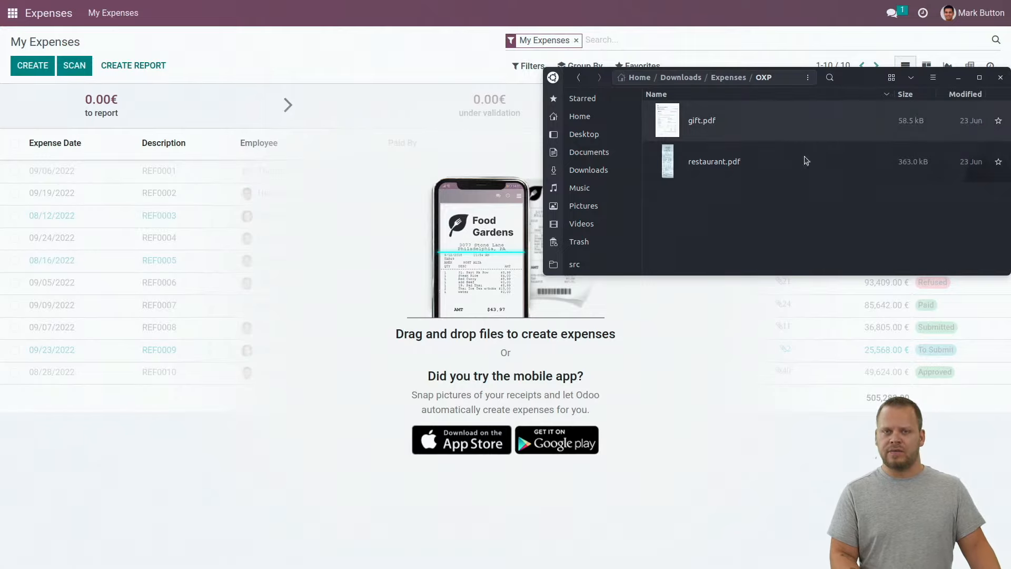
click(752, 137)
shift+click(729, 163)
drag(809, 134, 276, 232)
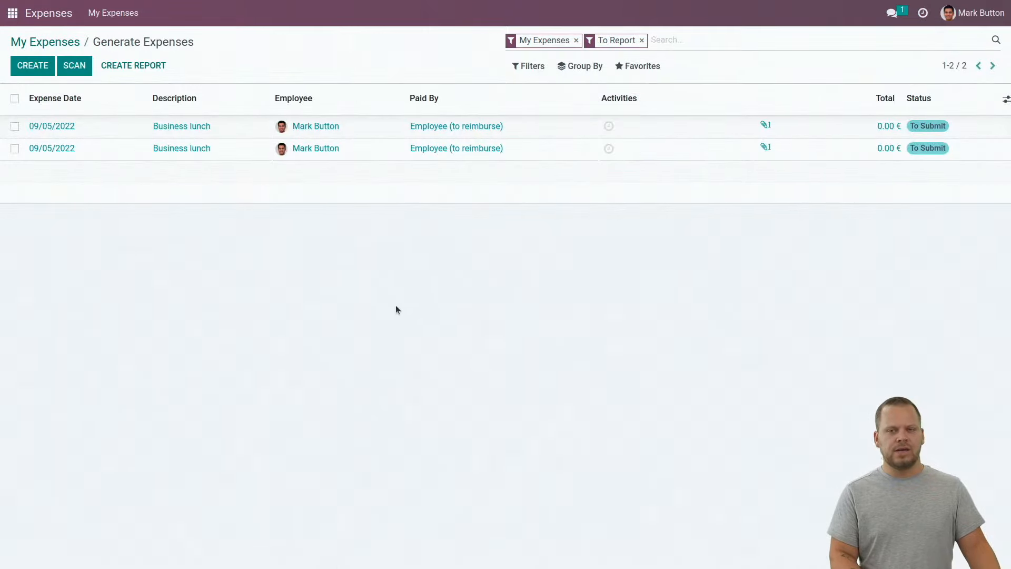
Change the first Business lunch expense's total to 60.00 € and save it
click(229, 136)
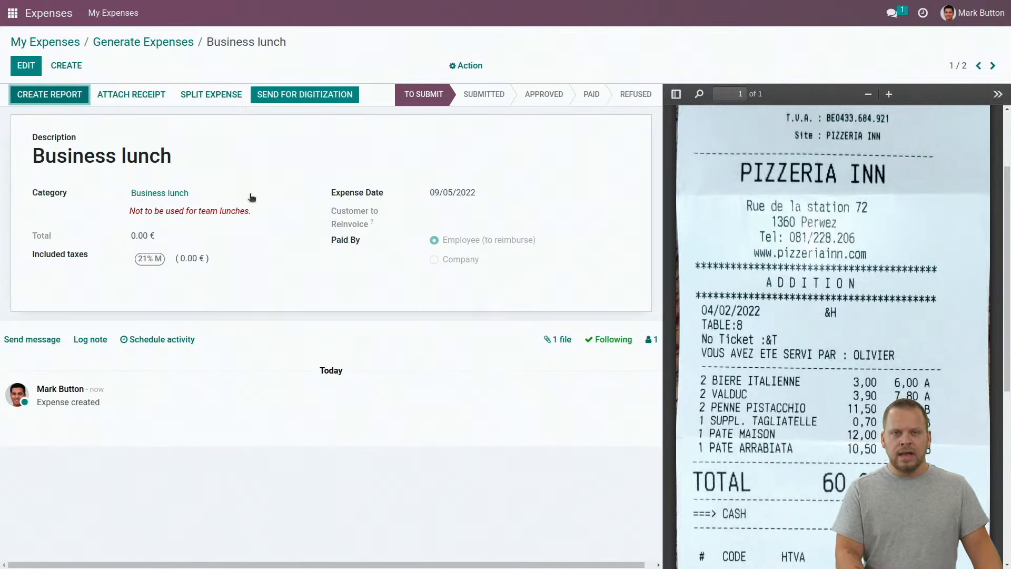
click(25, 65)
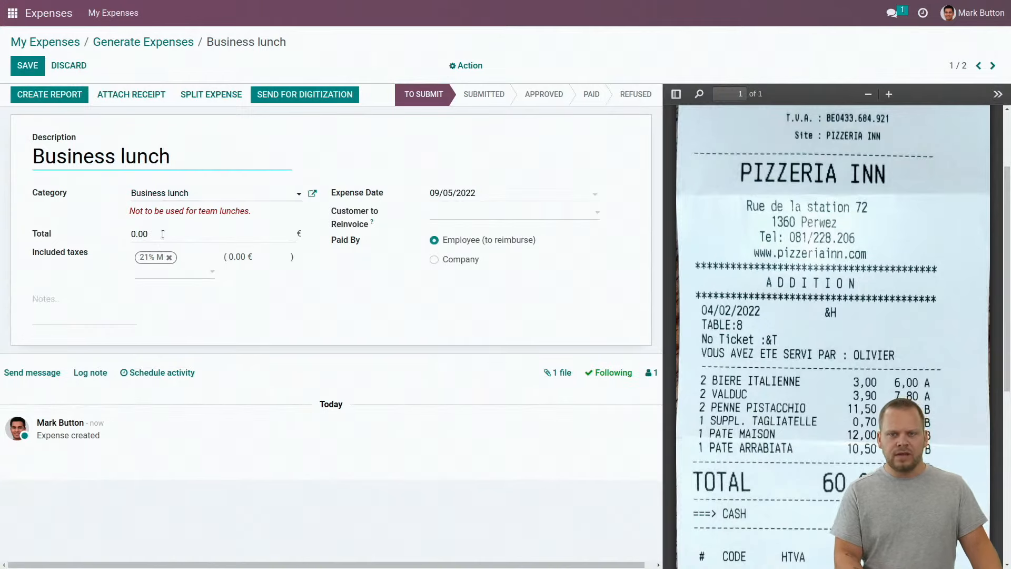
click(163, 234)
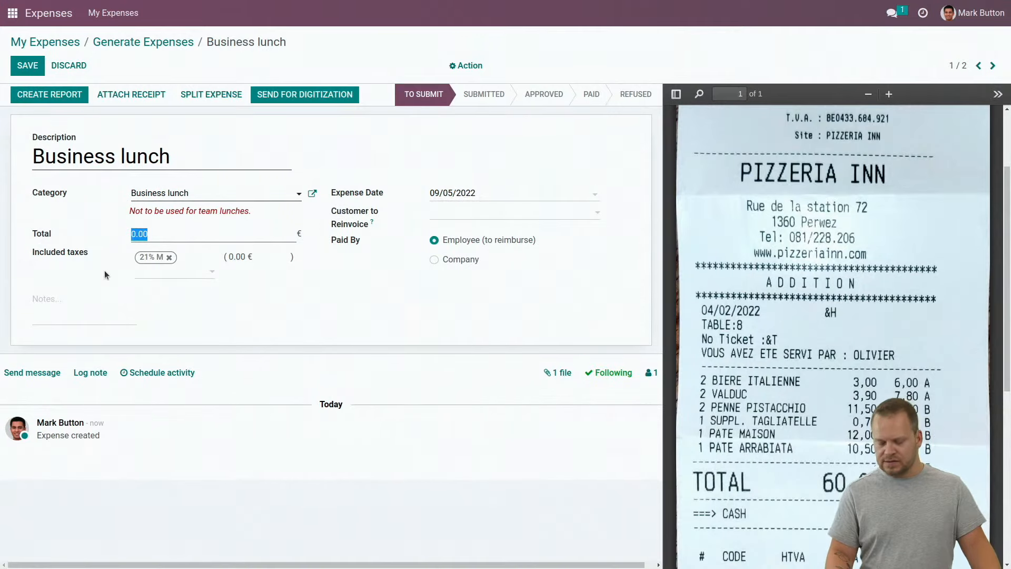
text(60)
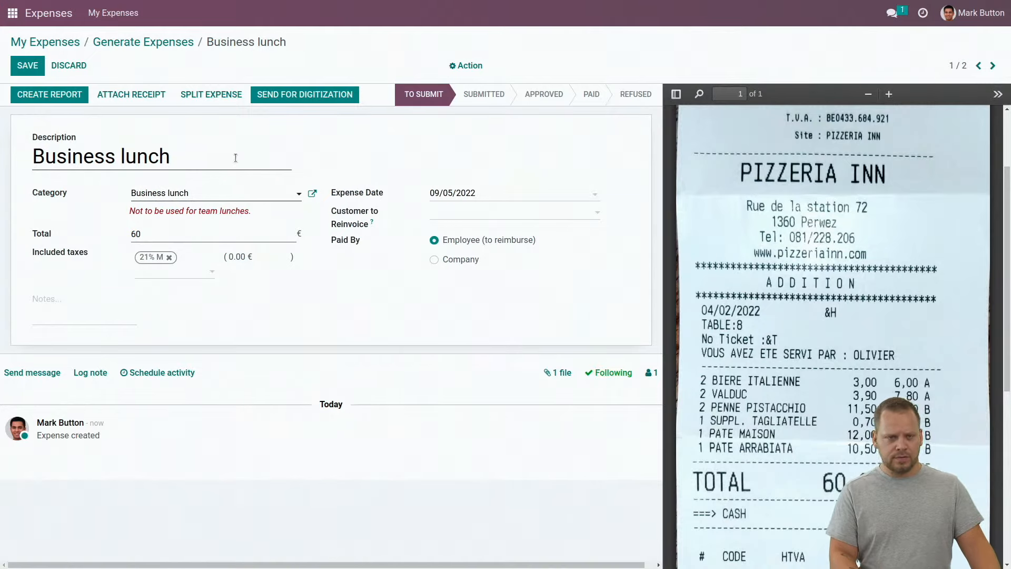
click(29, 67)
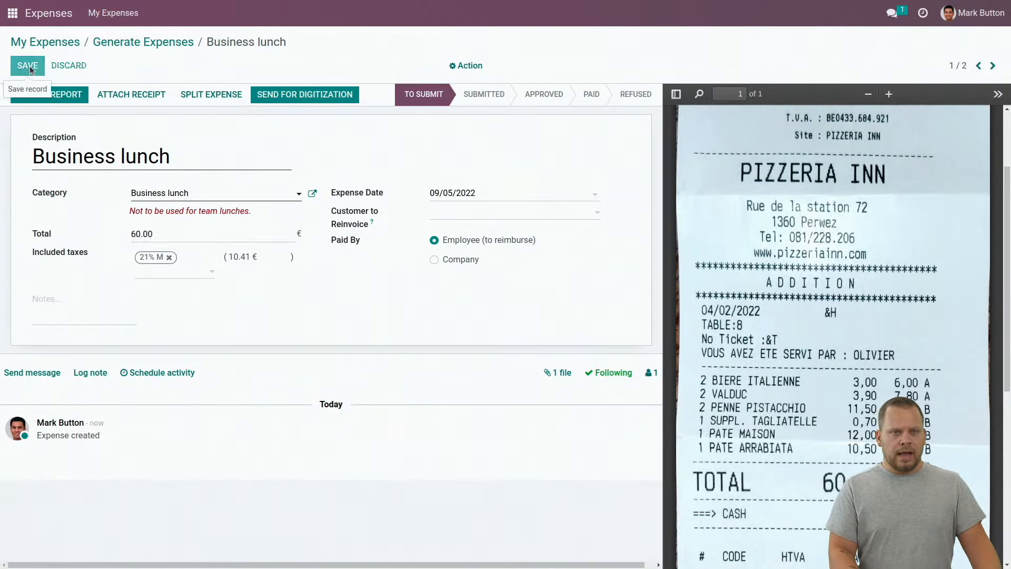
scroll(853, 477, down, 3)
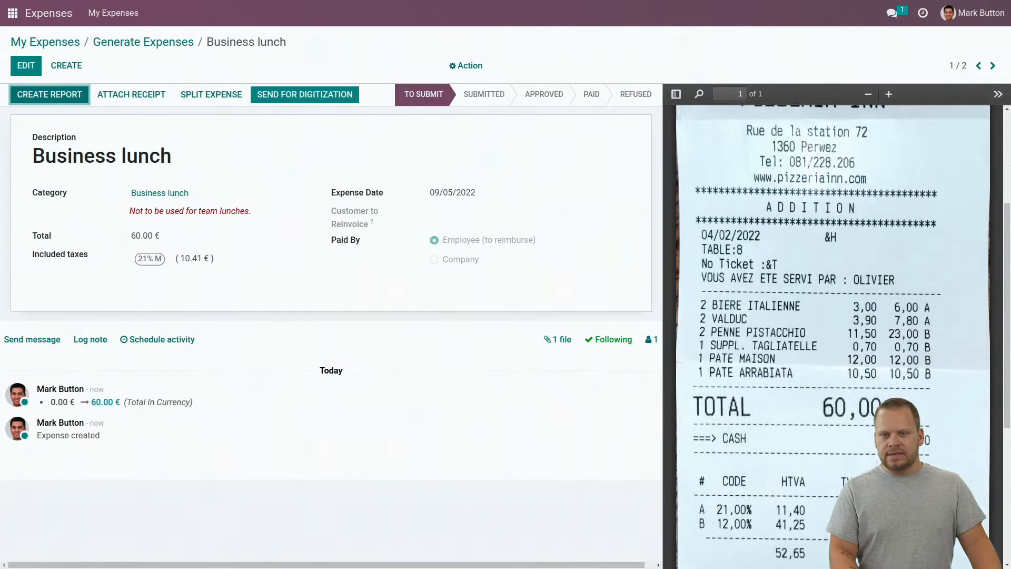
scroll(702, 449, down, 3)
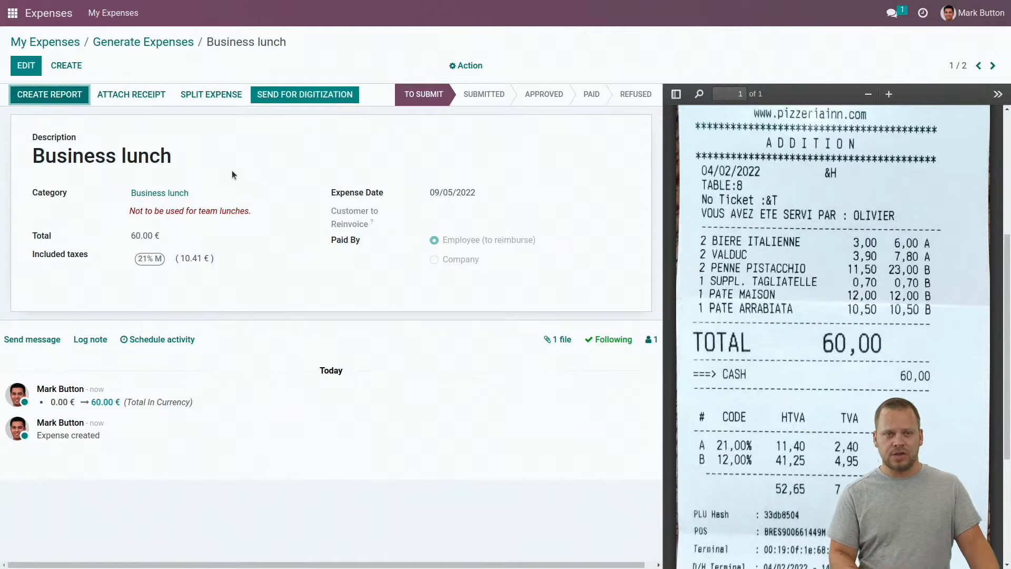
Begin splitting the 60 € business lunch into two lines, with the first line at 13.80 €
click(208, 95)
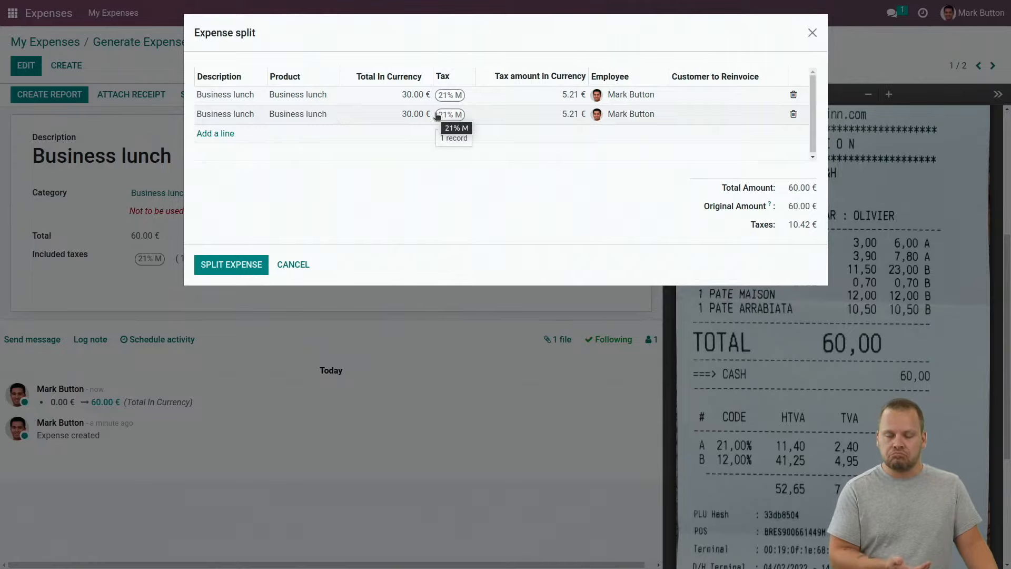
click(212, 135)
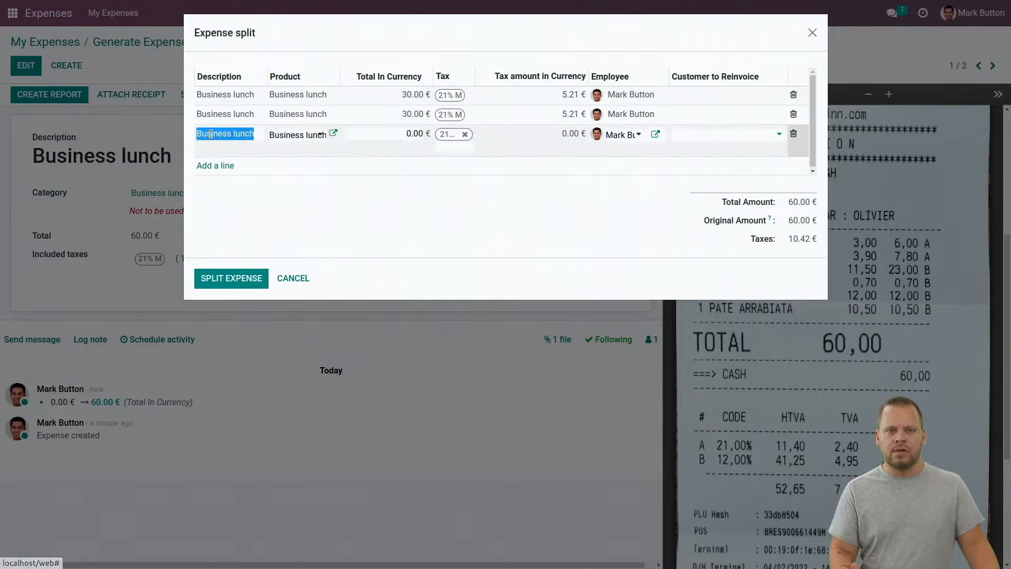
click(794, 135)
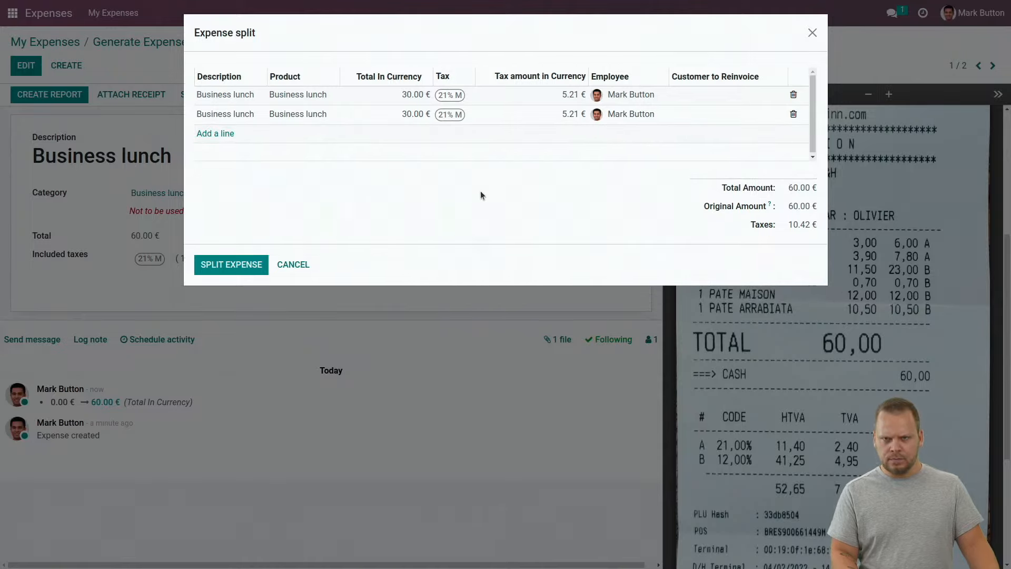
click(382, 95)
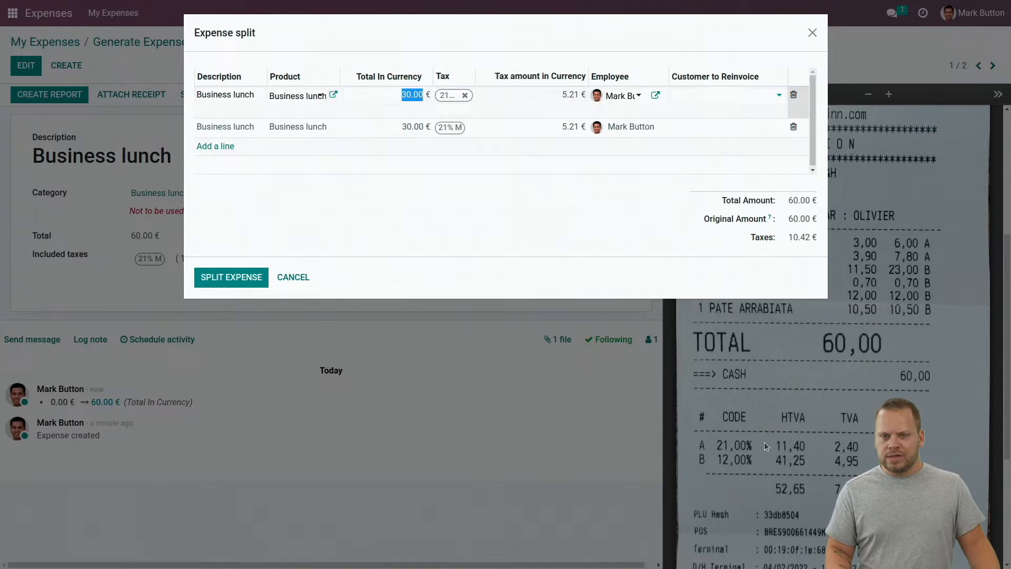
text(13.80)
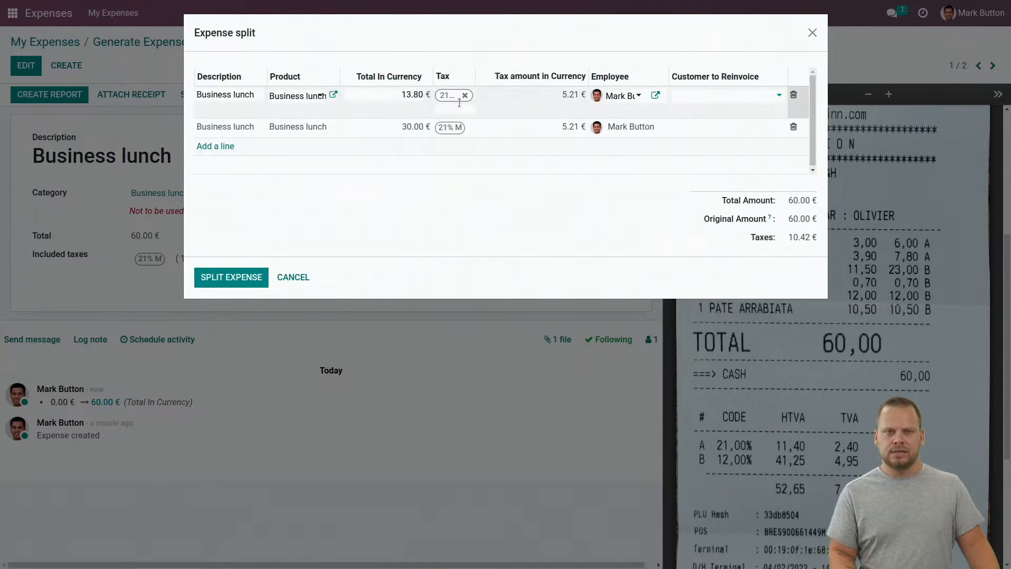
key(Tab)
key(Tab)
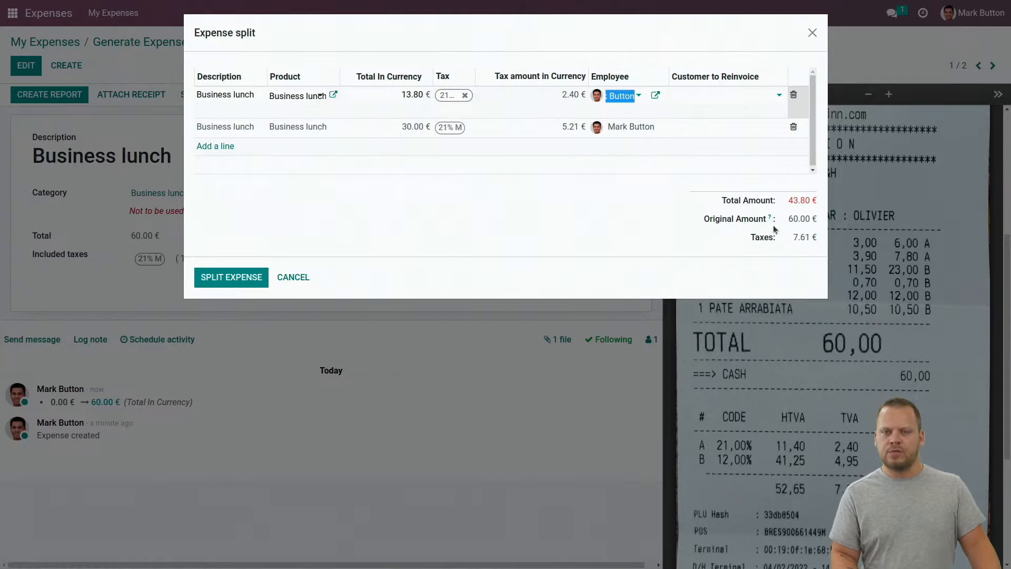
Set the second line to 46.20 € with 12% tax instead of 21%, and confirm the split
click(403, 127)
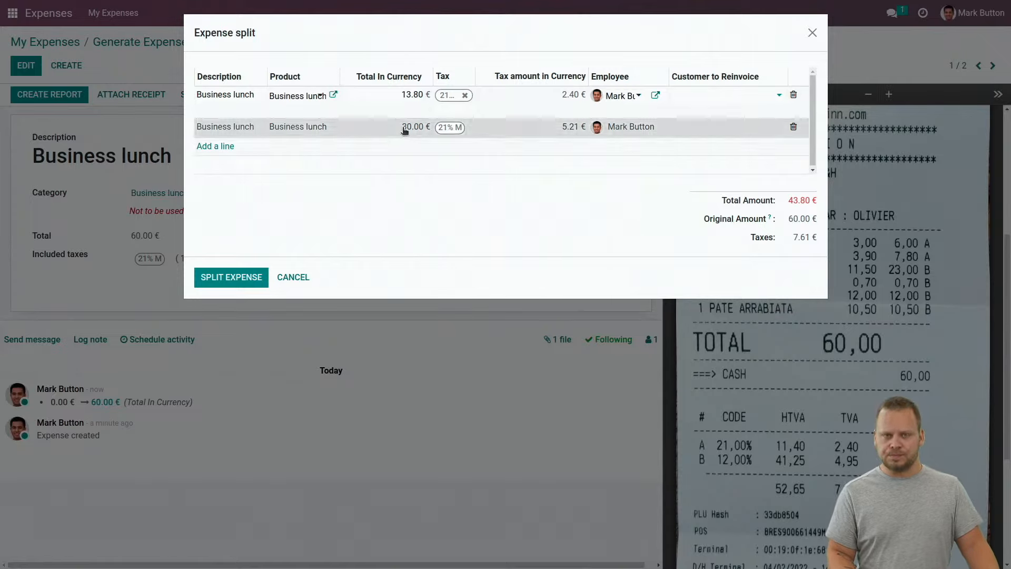
text(46.20)
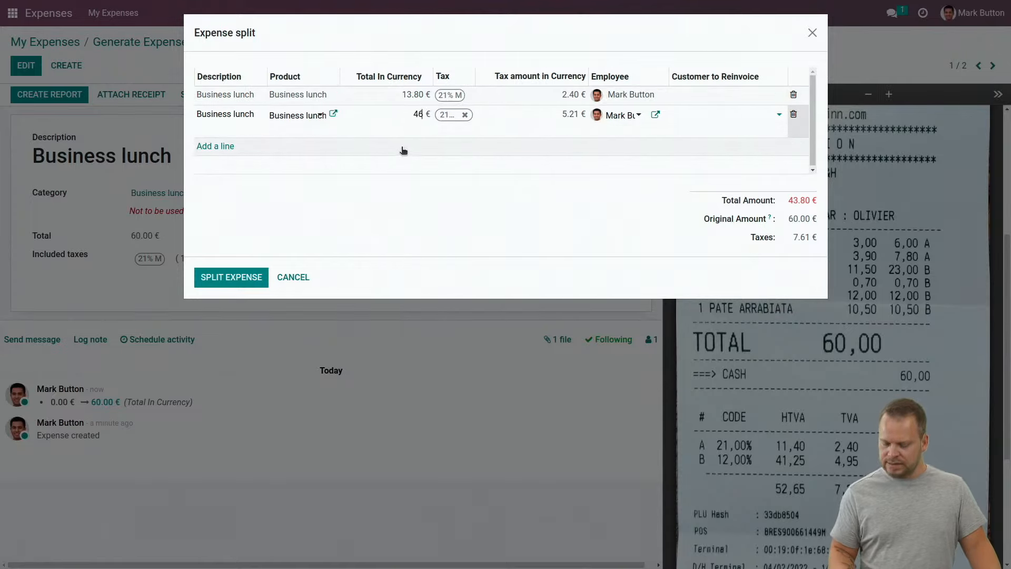
click(464, 115)
text(12)
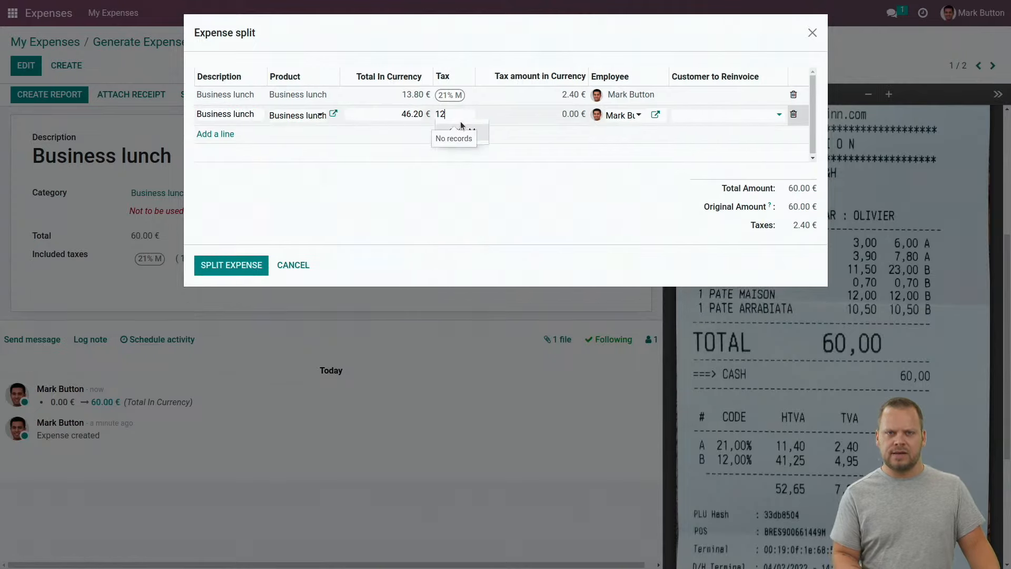
click(463, 133)
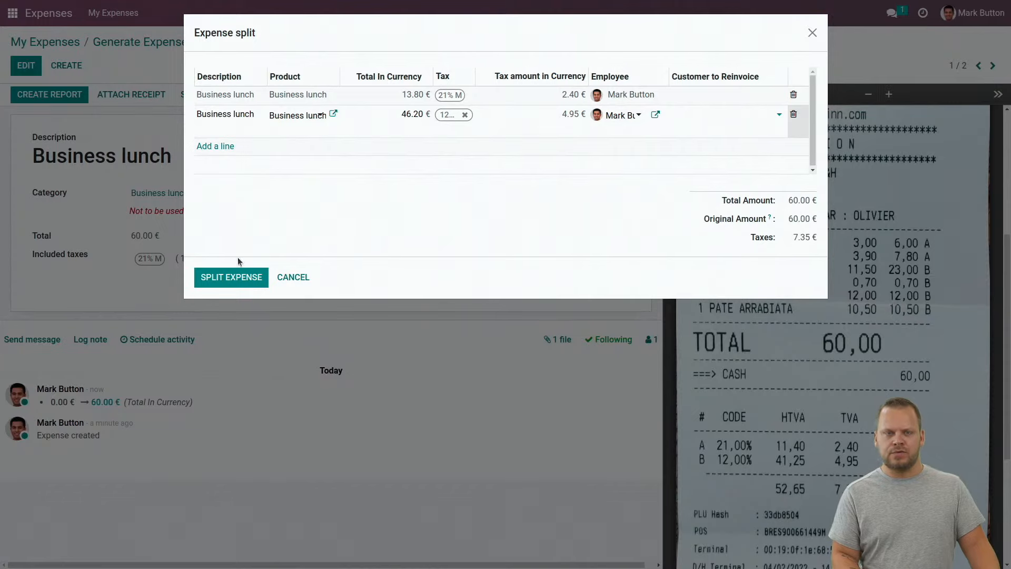
click(231, 277)
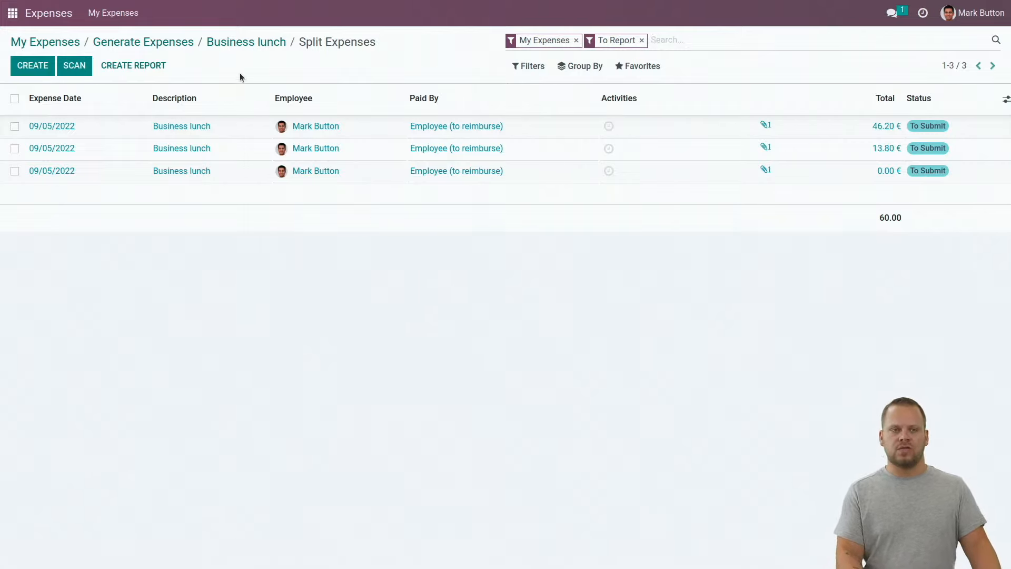
Edit the 0.00 business lunch expense and change its category to Gift
click(63, 45)
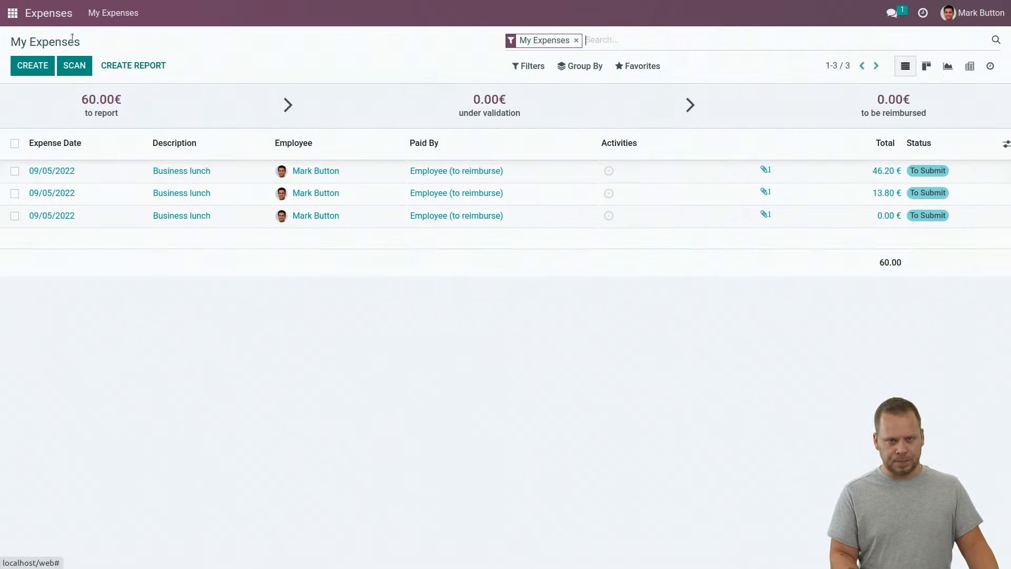
click(537, 216)
click(26, 65)
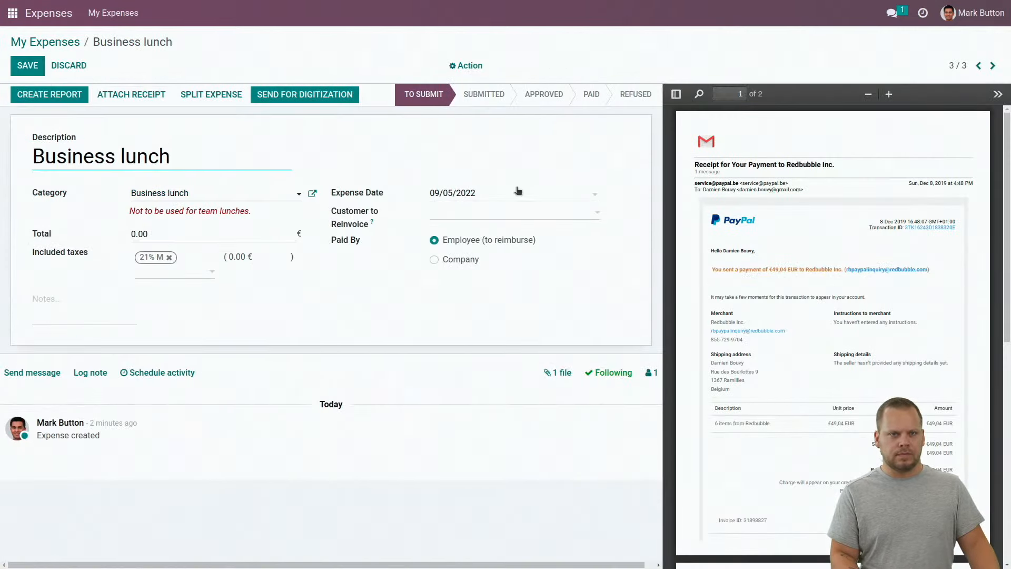
click(227, 197)
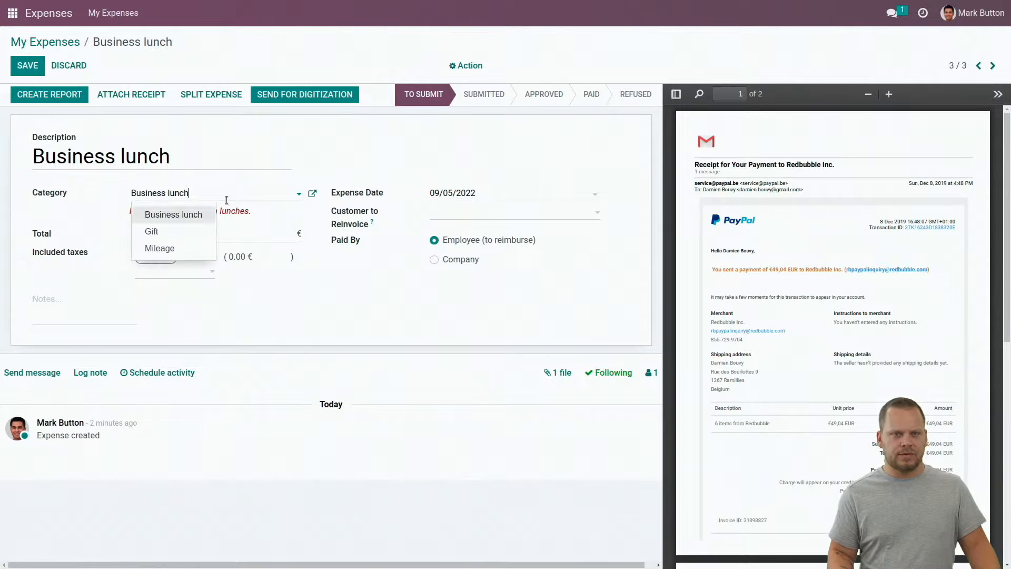
click(153, 230)
Replace its description with 'Gift', set the total to 49.05 €, and save
double_click(138, 149)
triple_click(137, 149)
text(Gift)
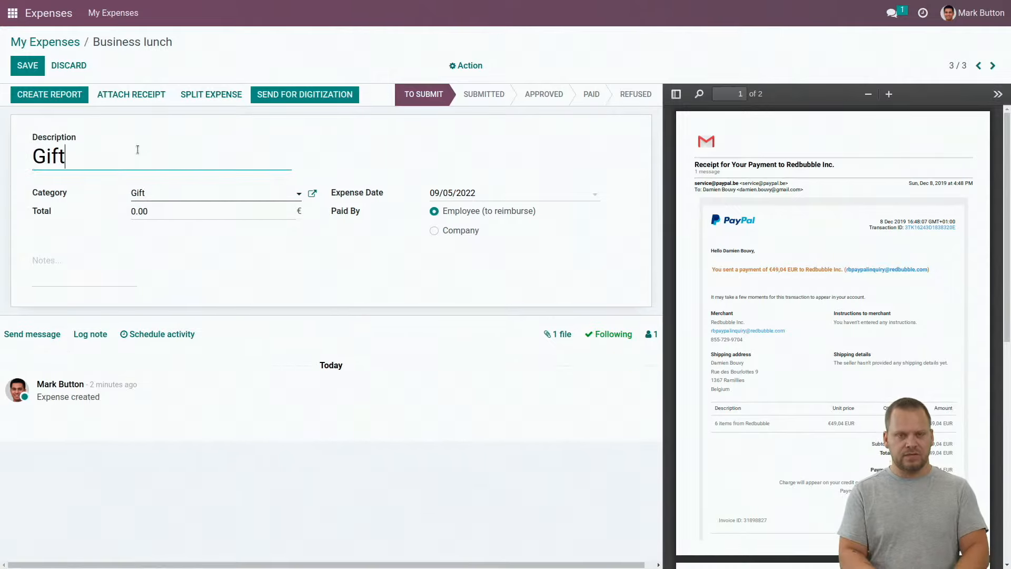
click(215, 215)
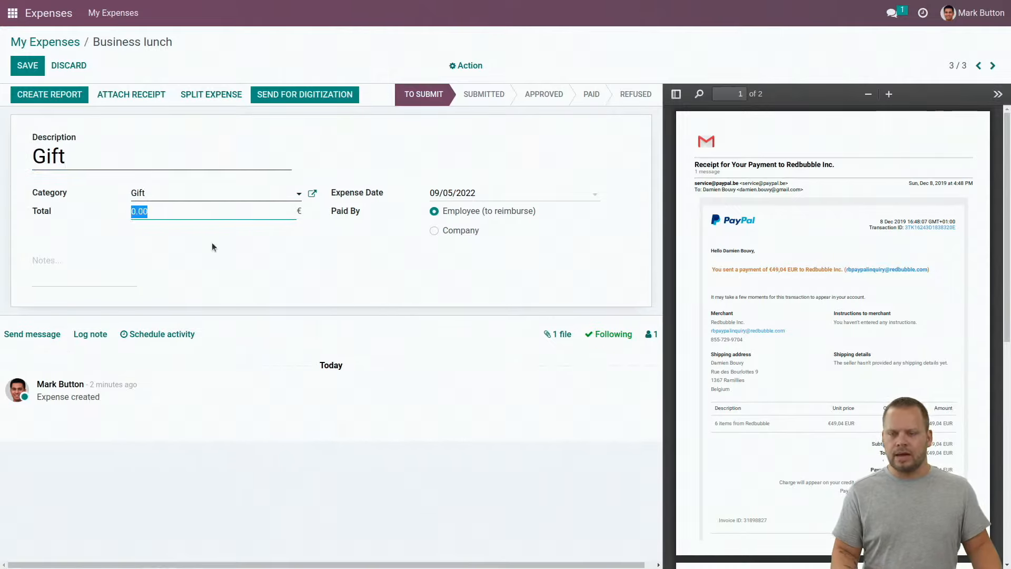
text(49.05)
click(449, 249)
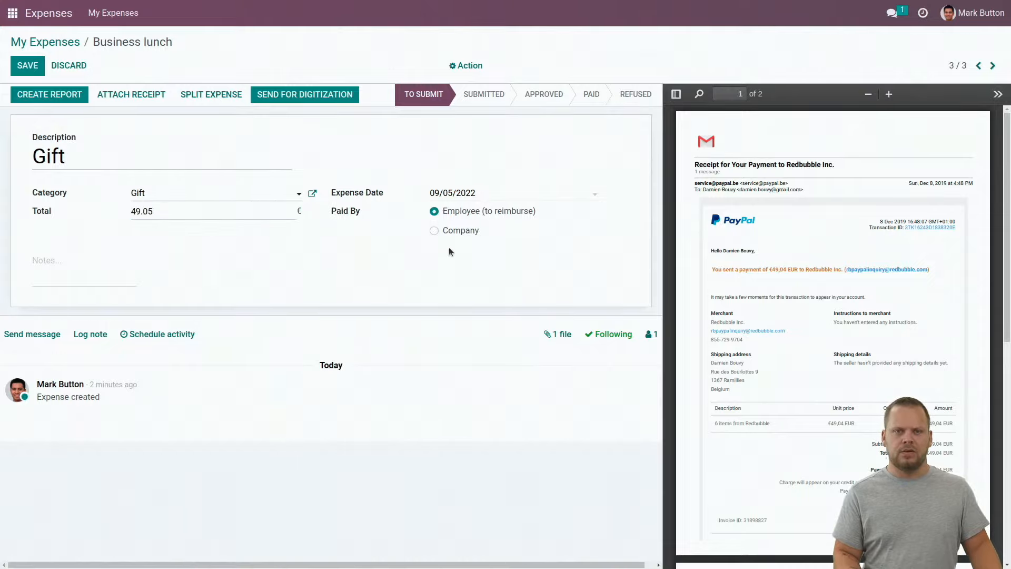
click(26, 67)
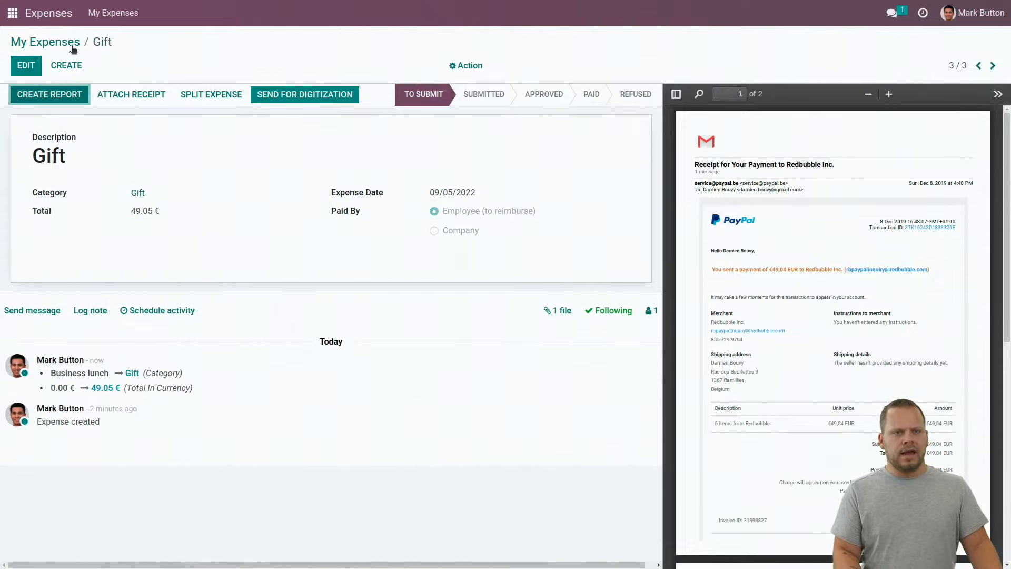
click(66, 66)
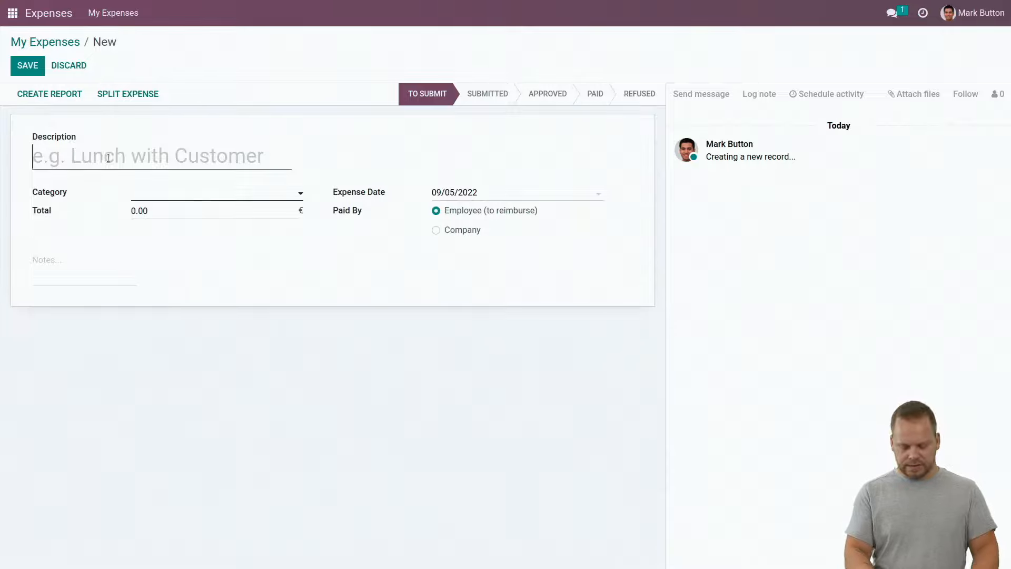
Give the new expense the description Mileage and the Mileage category
text(Mileage)
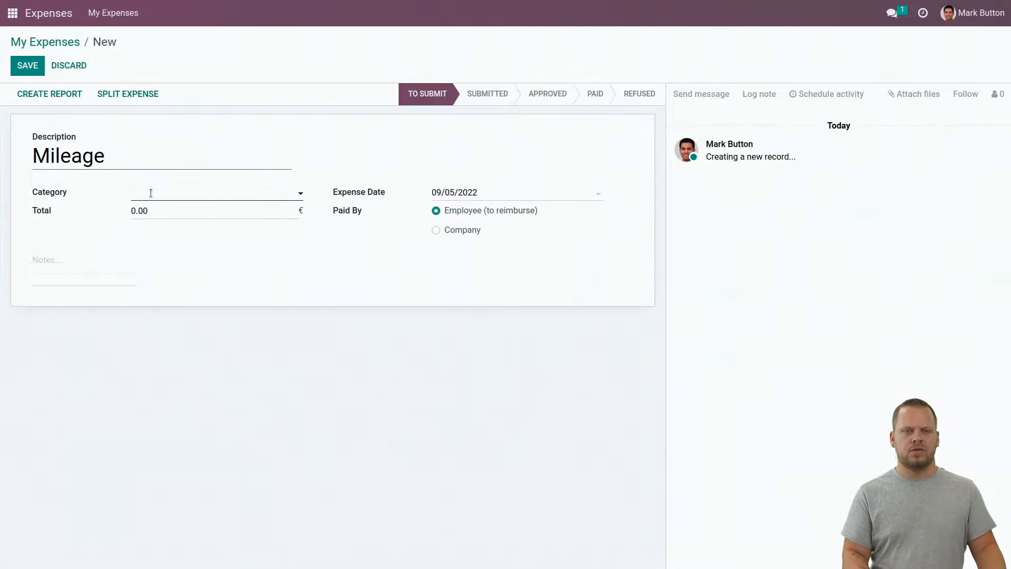
click(158, 196)
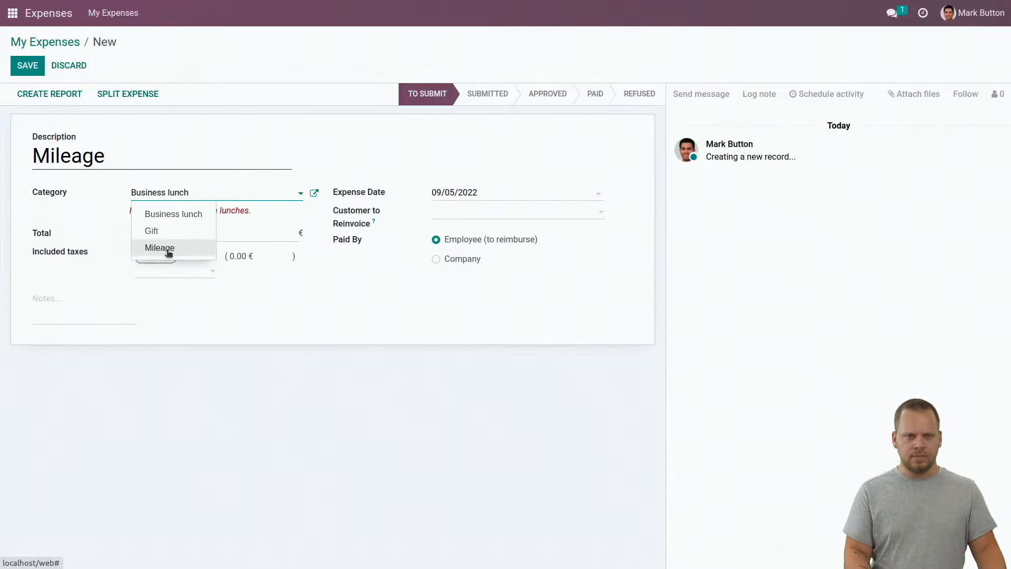
click(168, 250)
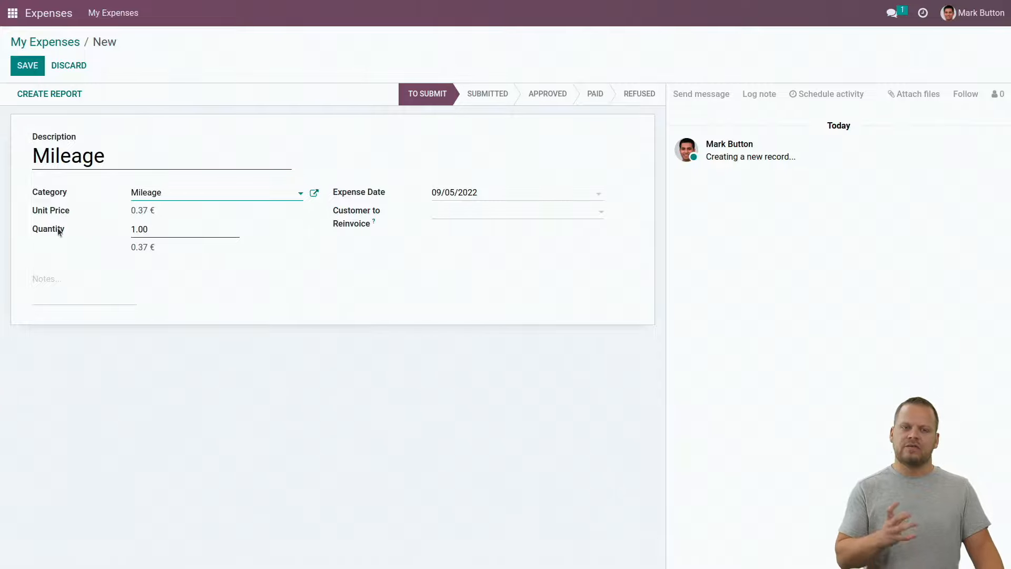
Enter quantity =4*26 (104), re-invoice to S00001 - Corner Shop, and save
click(166, 228)
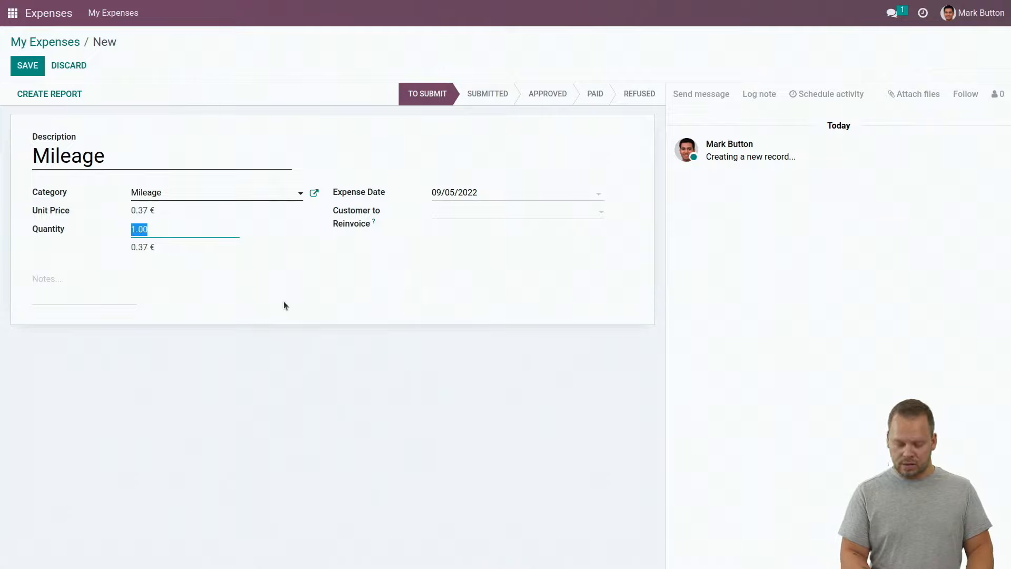
text(=)
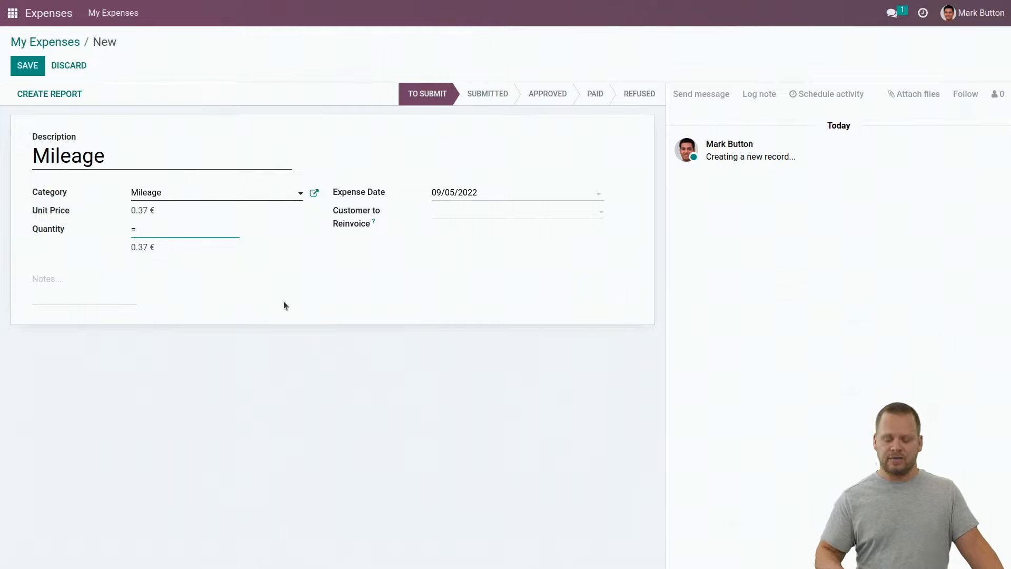
text(4*26)
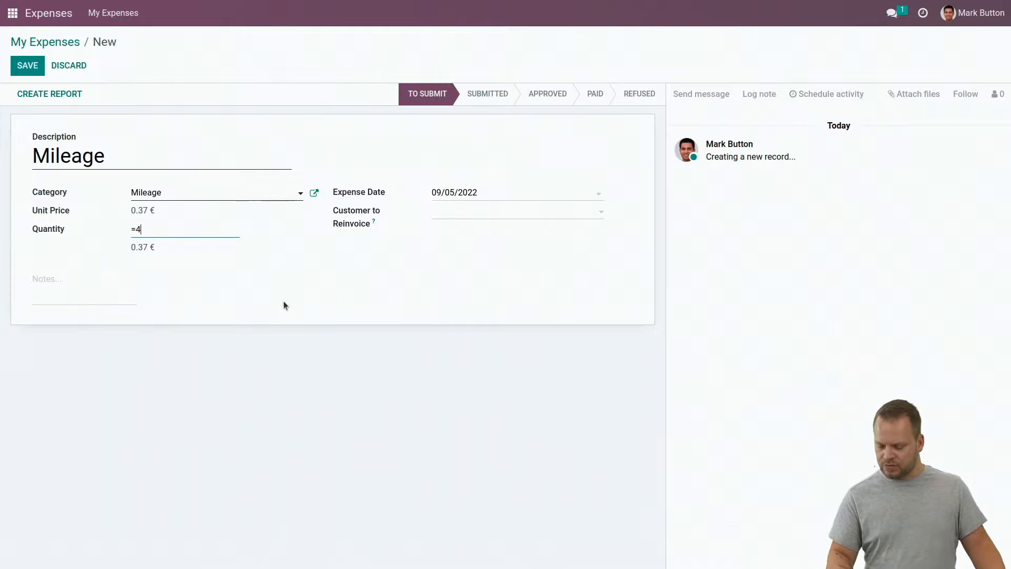
click(447, 264)
click(436, 212)
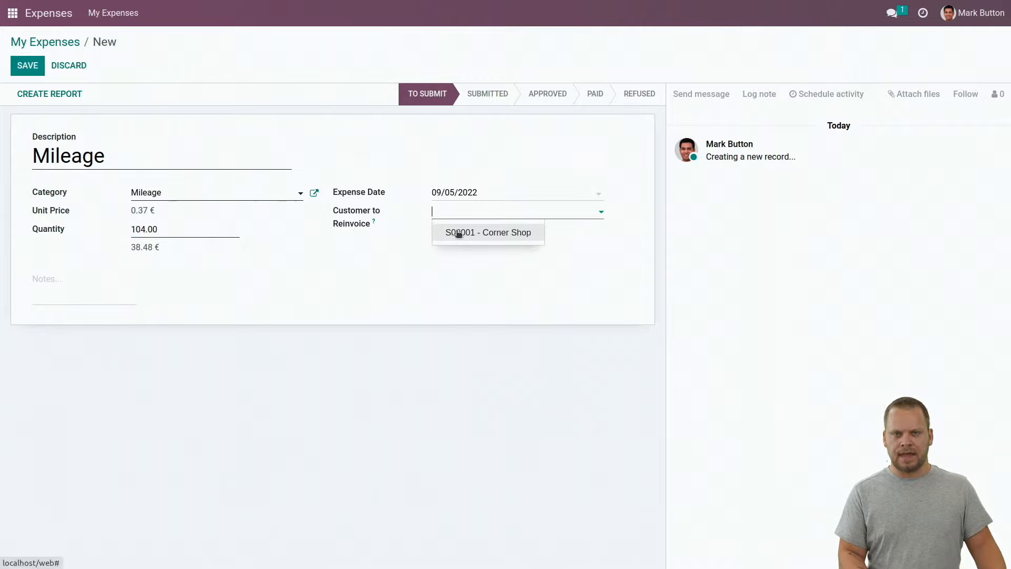
click(456, 231)
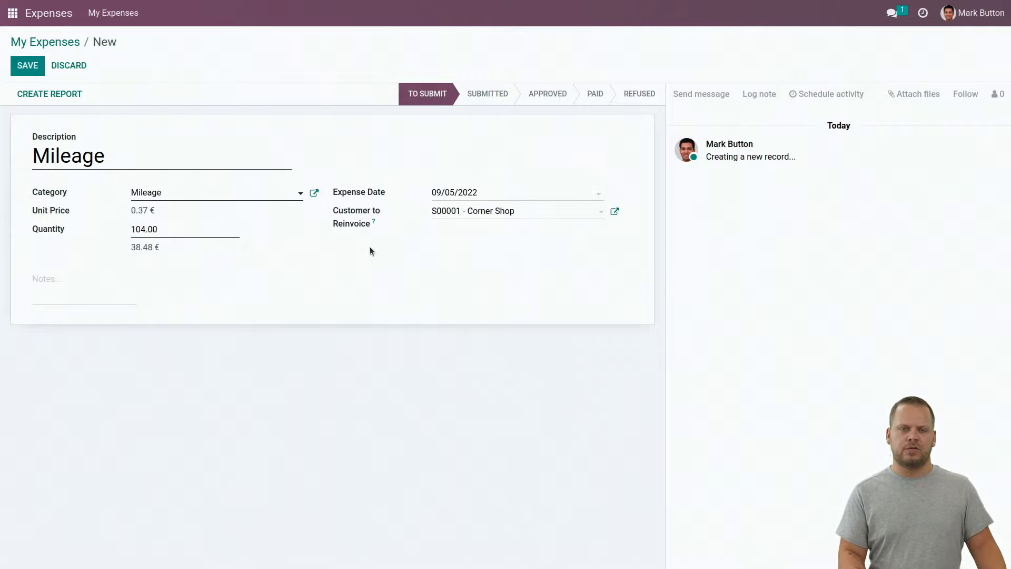
click(24, 76)
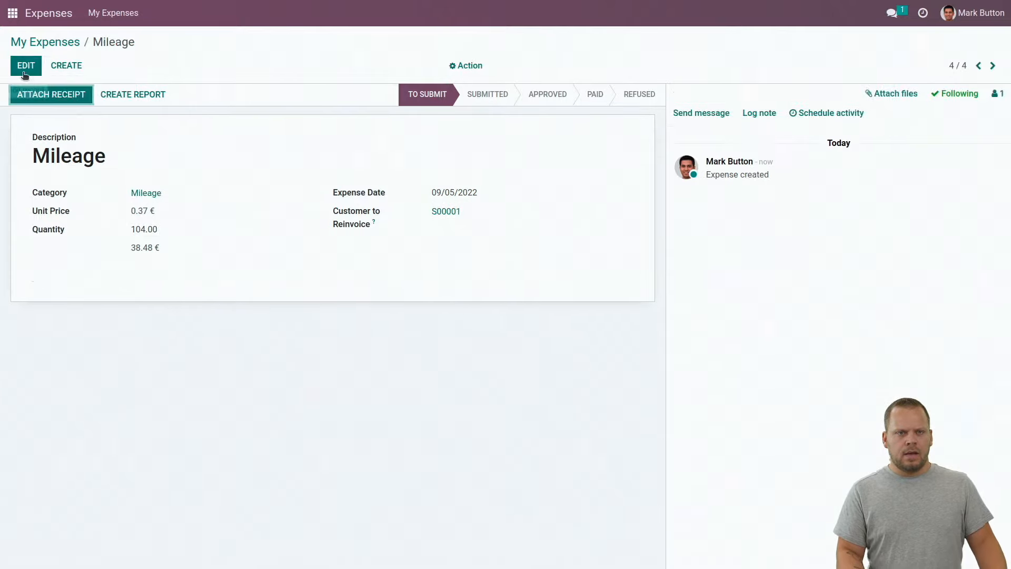
Create a report for the Mileage expense, save it, and submit it to the manager
click(68, 44)
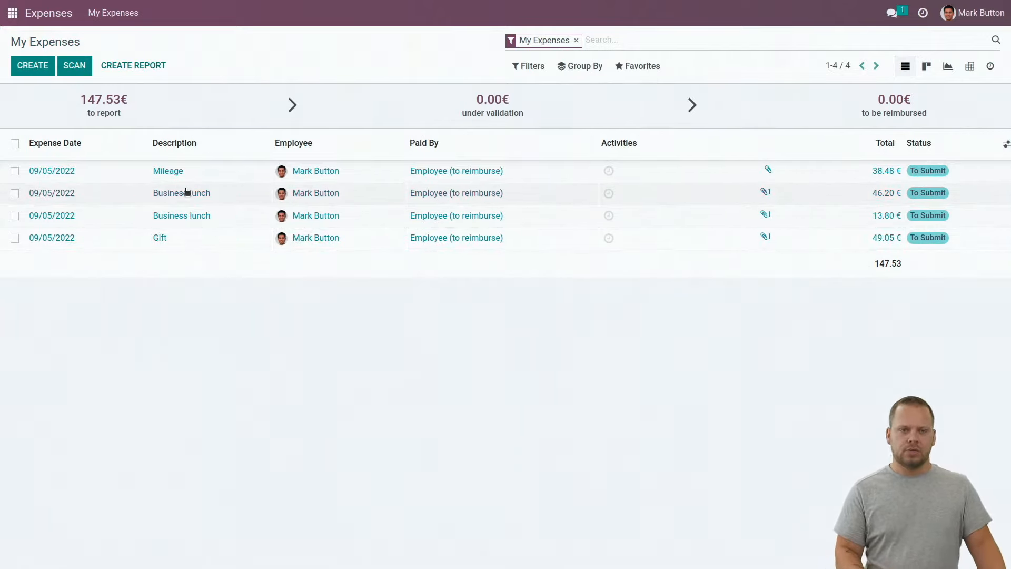
click(181, 173)
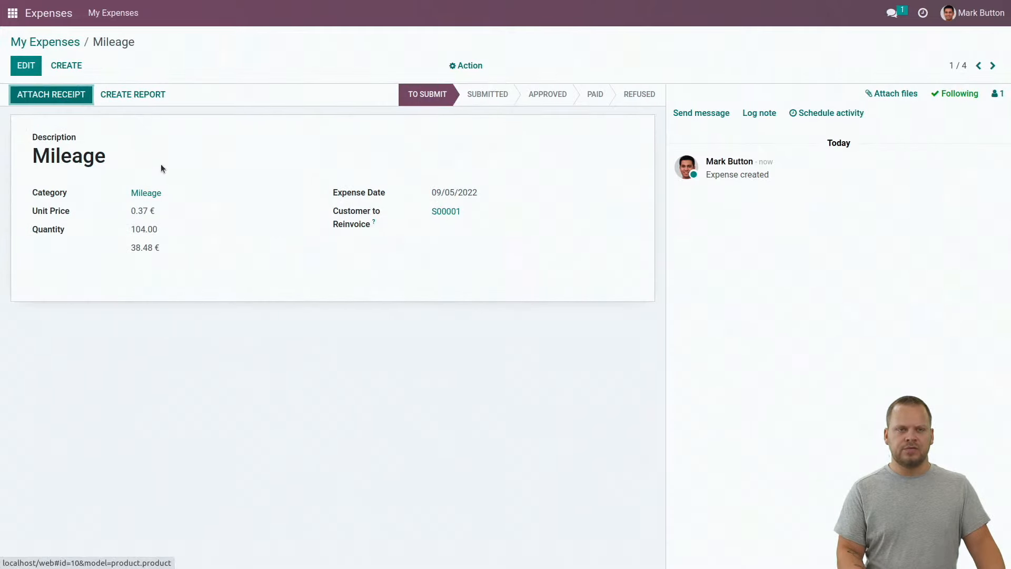
click(133, 96)
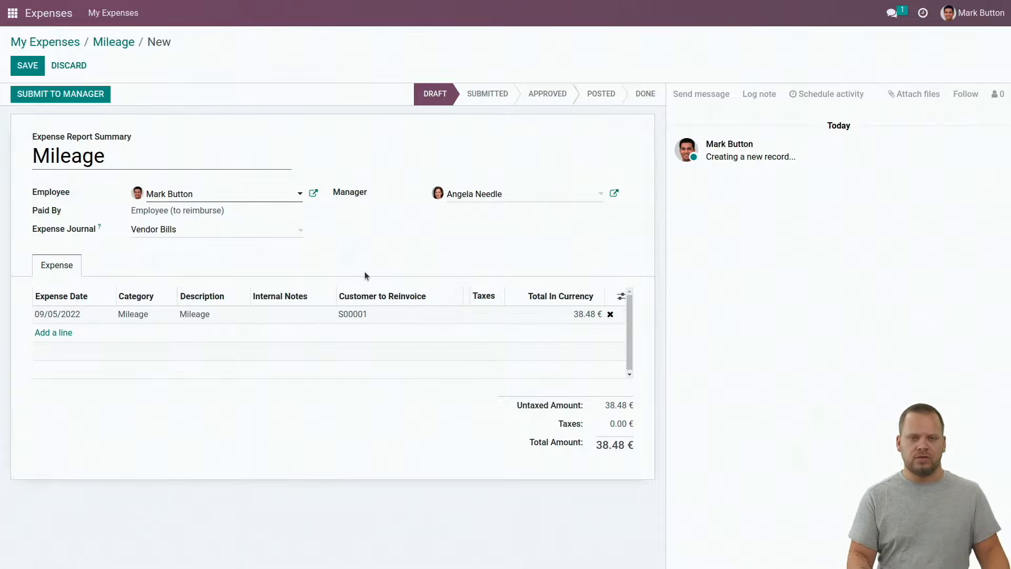
click(28, 66)
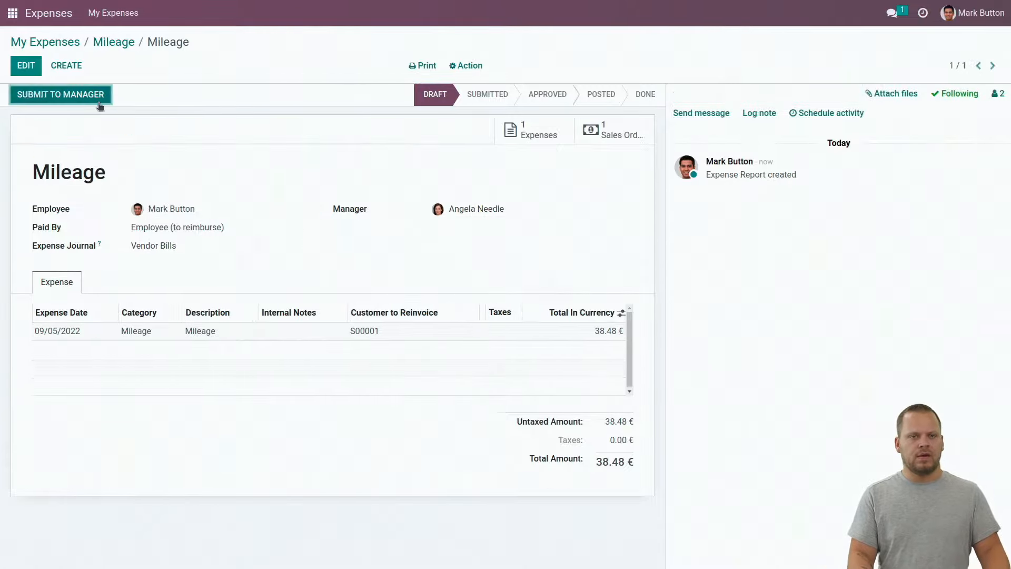
click(31, 102)
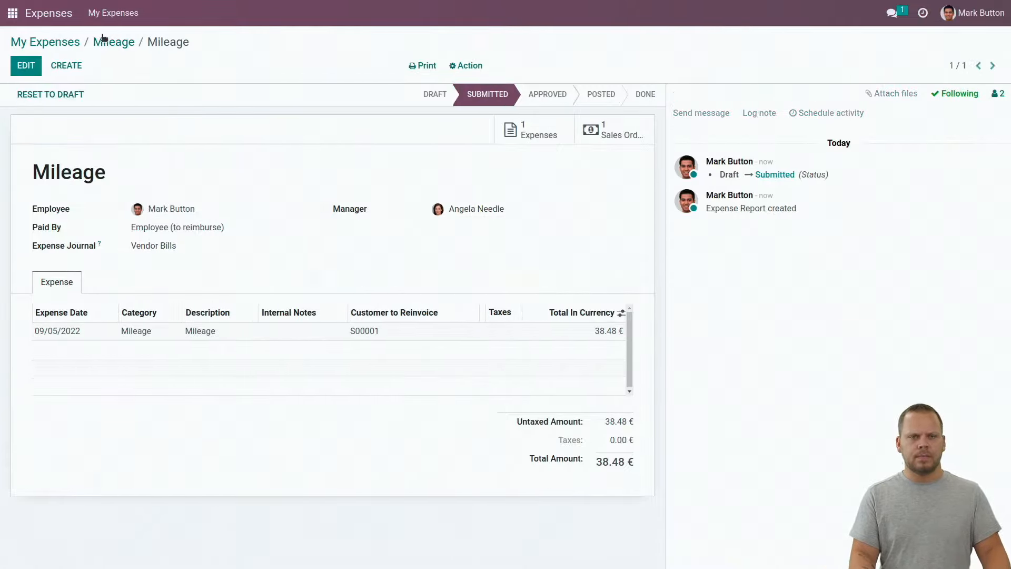
click(59, 48)
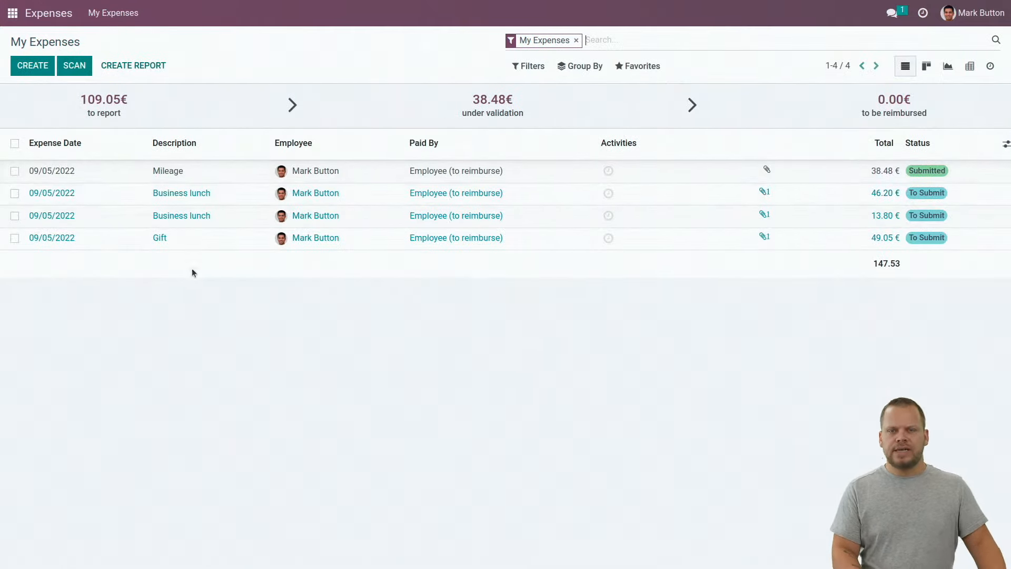
Create a report containing both business lunches and the Gift expense
click(135, 66)
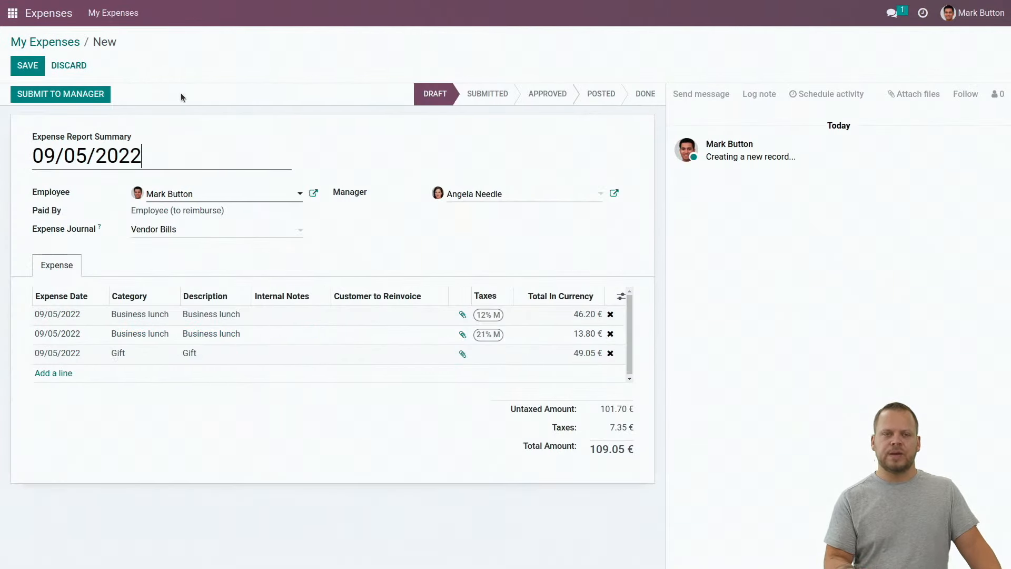
click(83, 63)
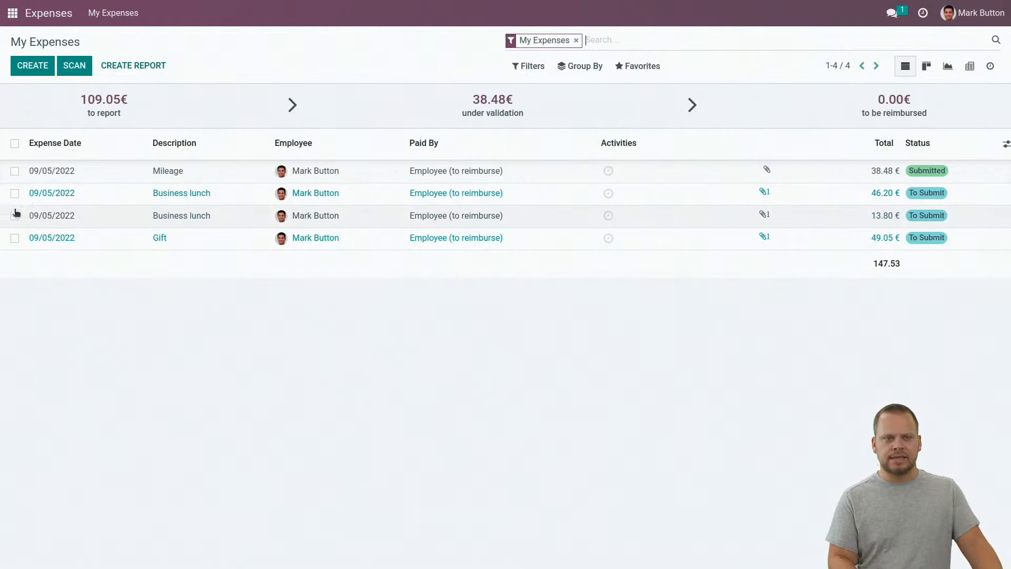
click(15, 193)
click(15, 216)
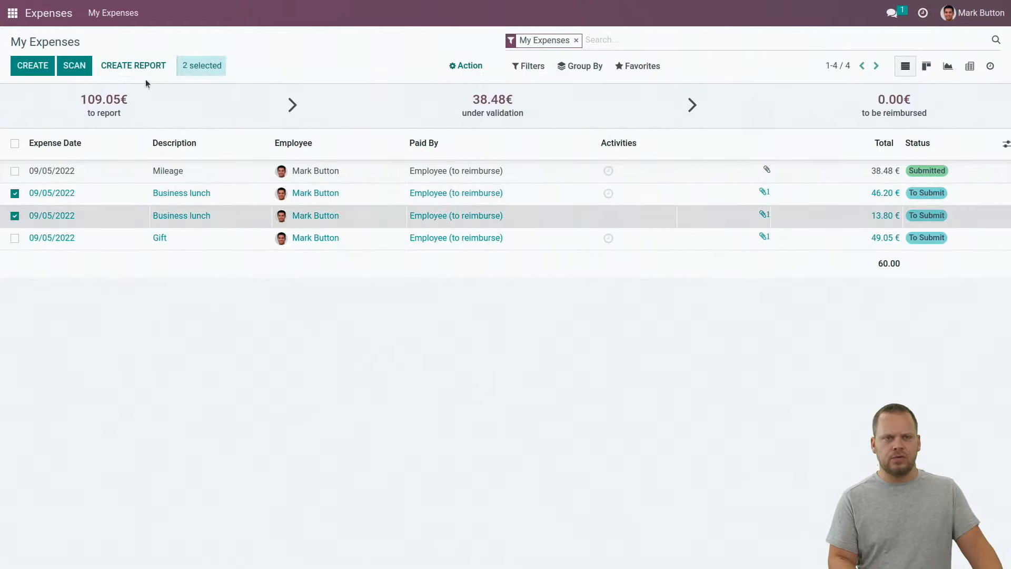
click(142, 68)
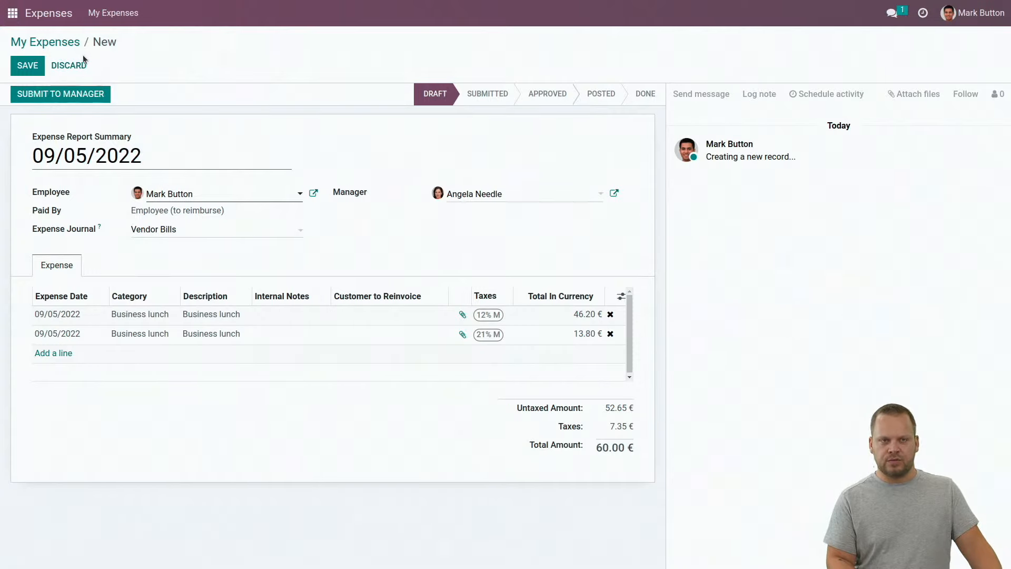
click(78, 65)
click(166, 66)
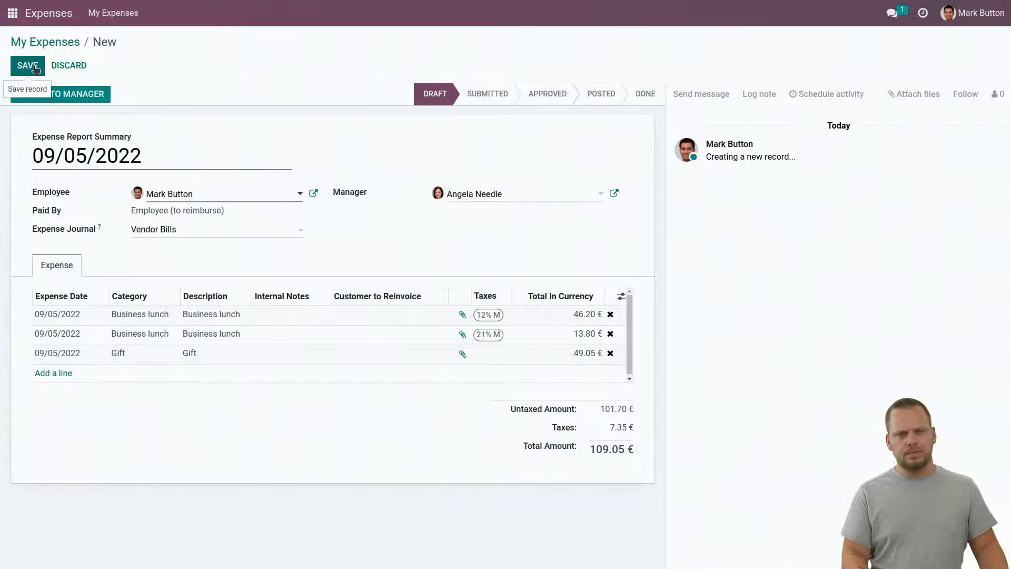
Add a Christmas note to the Gift line, save the report, and submit it to the manager
click(272, 353)
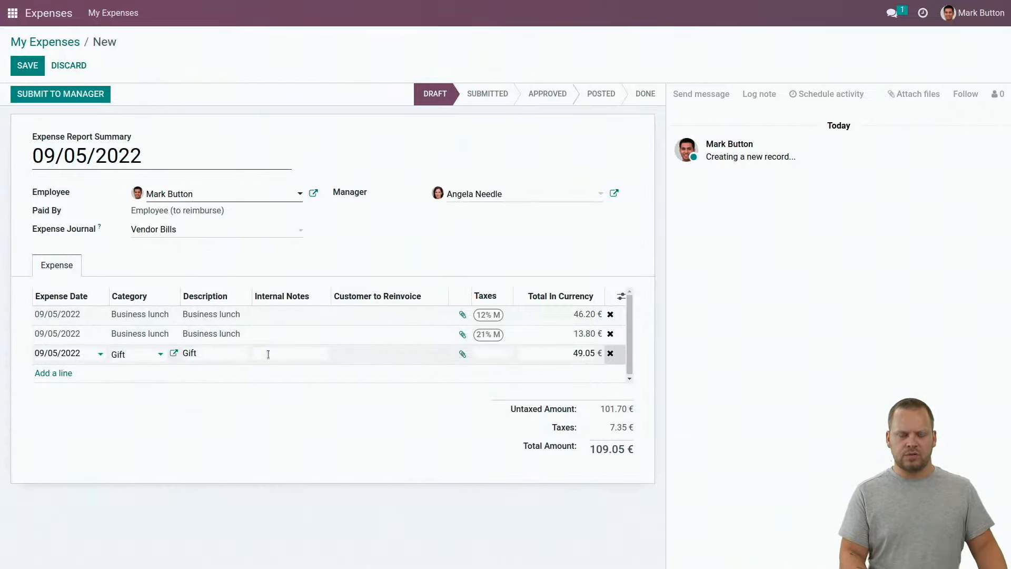
text(Ch)
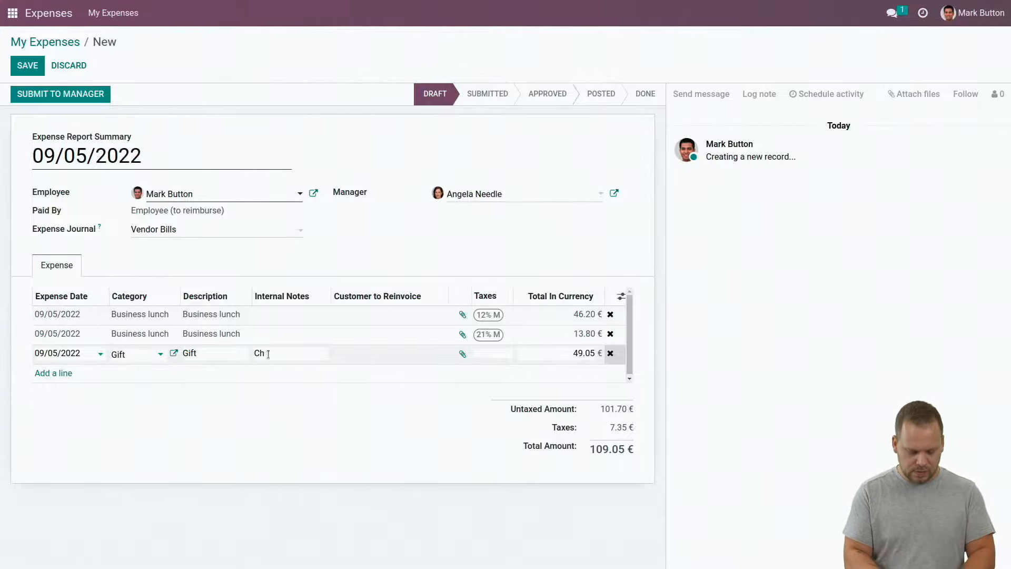
text(rristmas gift.)
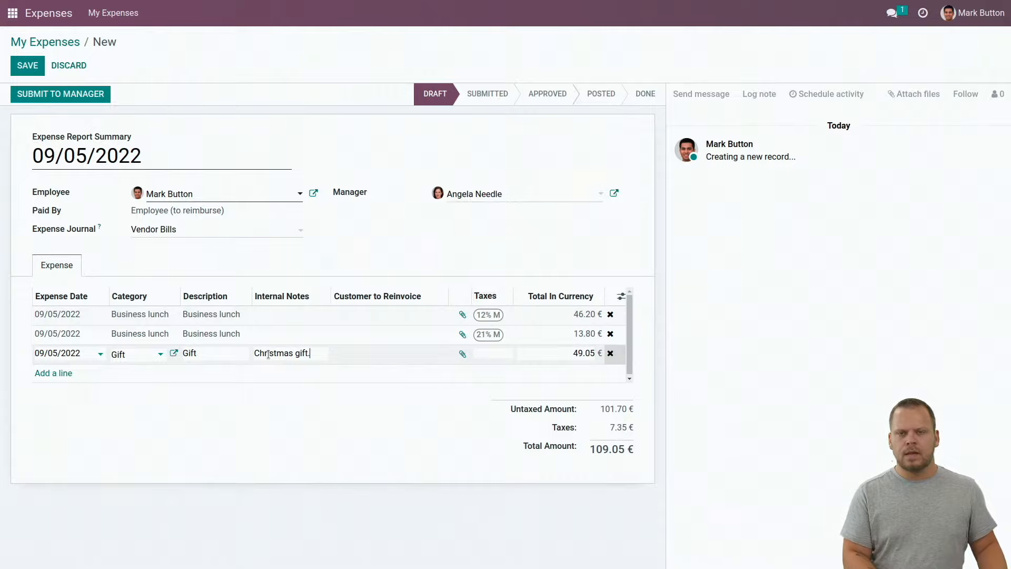
click(250, 492)
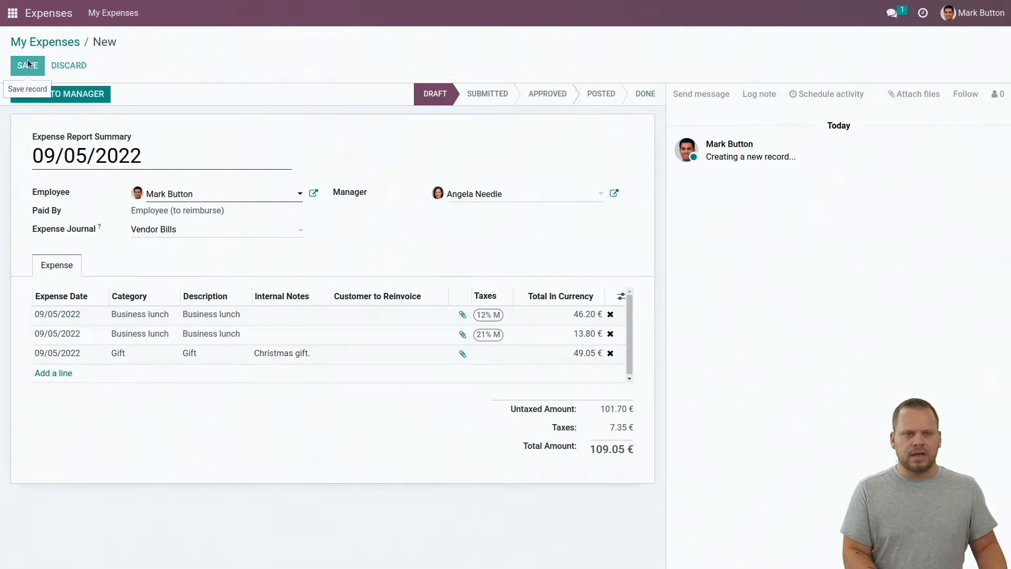
click(27, 65)
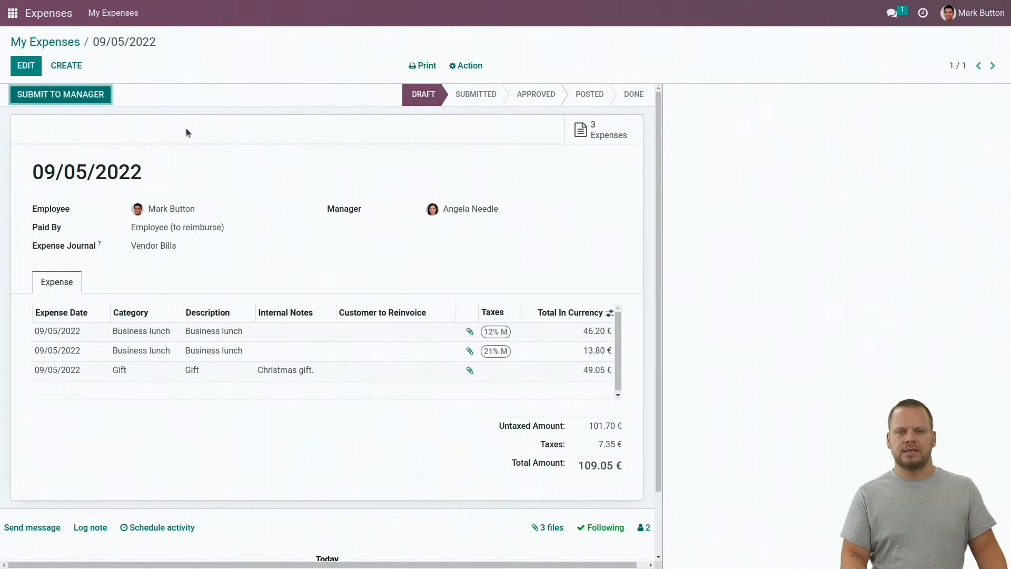
click(90, 99)
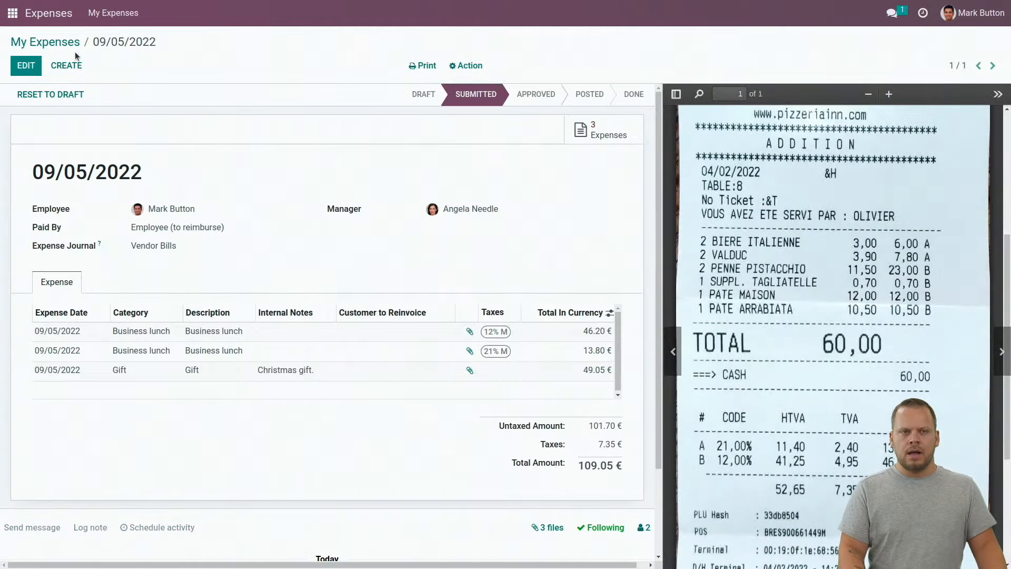
click(72, 48)
click(984, 5)
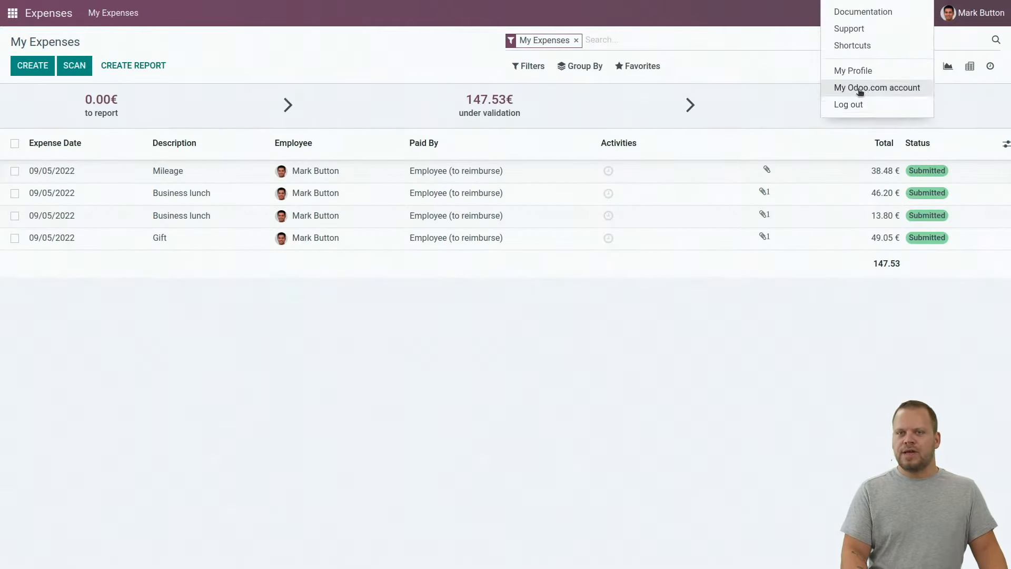
Log out, sign back in with the admin account, and search menus for '/ expense repor'
click(850, 103)
text(admin)
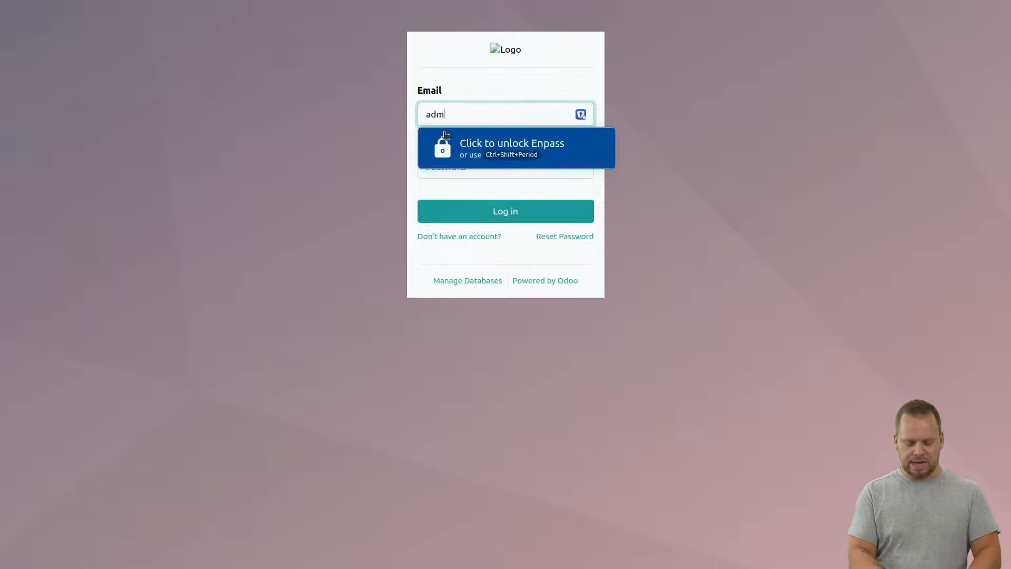
key(Tab)
text(admi)
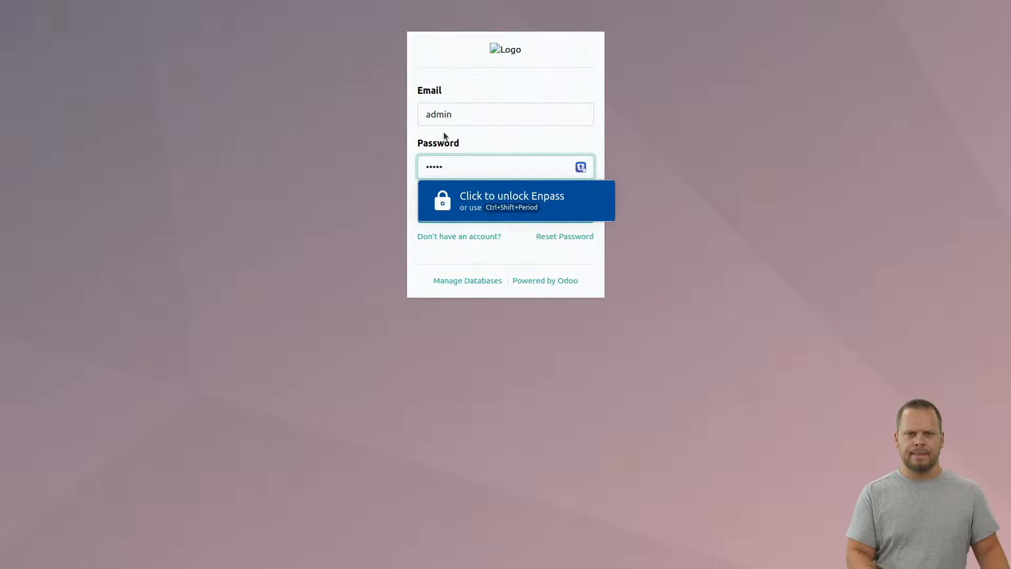
key(Return)
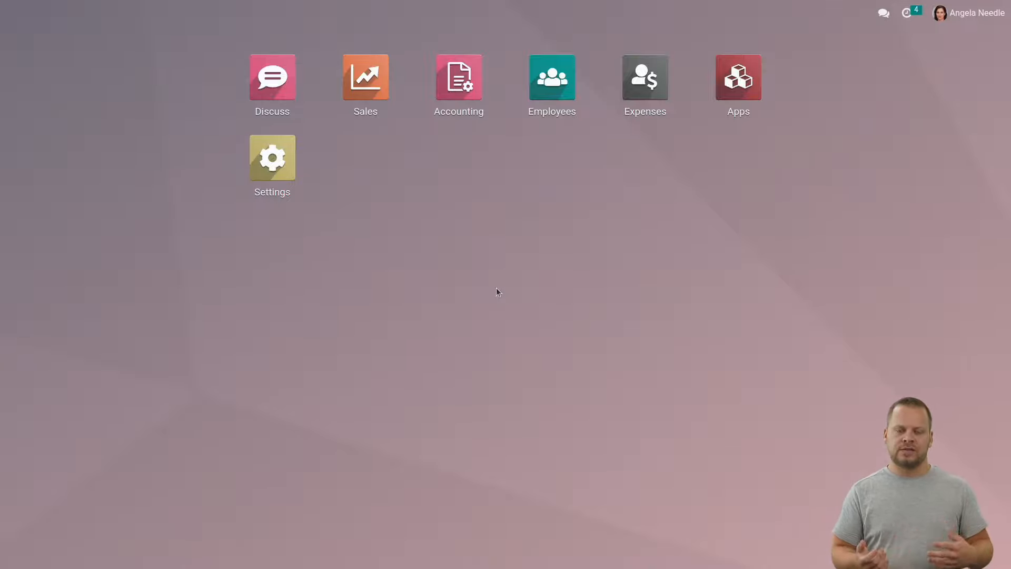
key(ctrl+k)
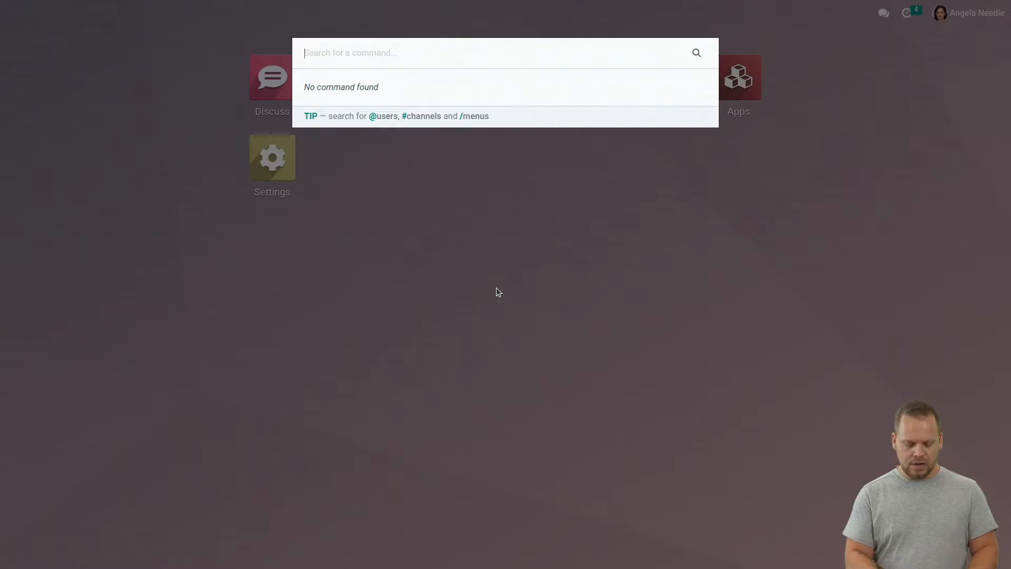
text(/ ex)
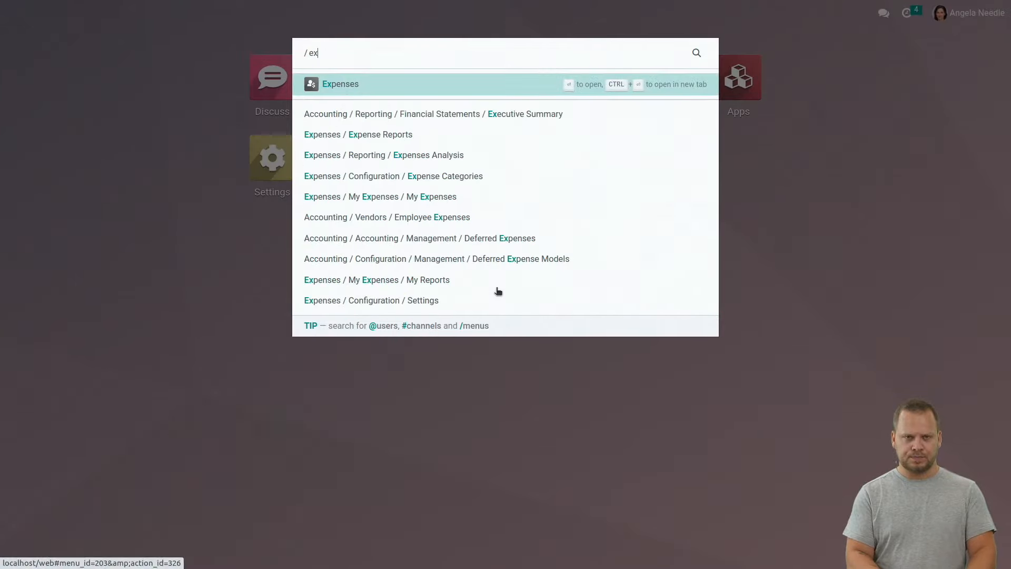
text(pense repor)
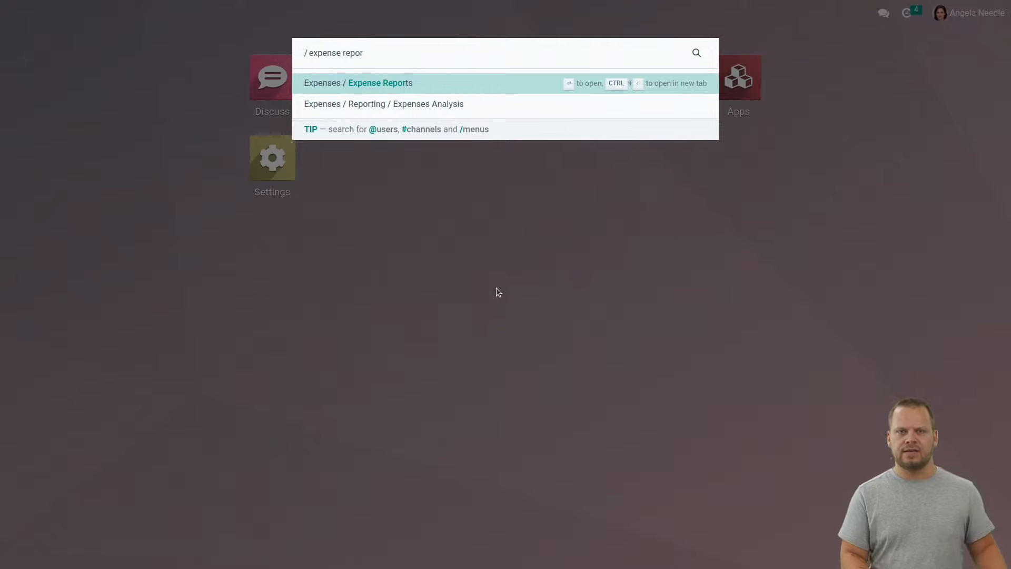
Open Expense Reports and try the Draft, Submitted and per-employee filters, ending with all shown
click(361, 83)
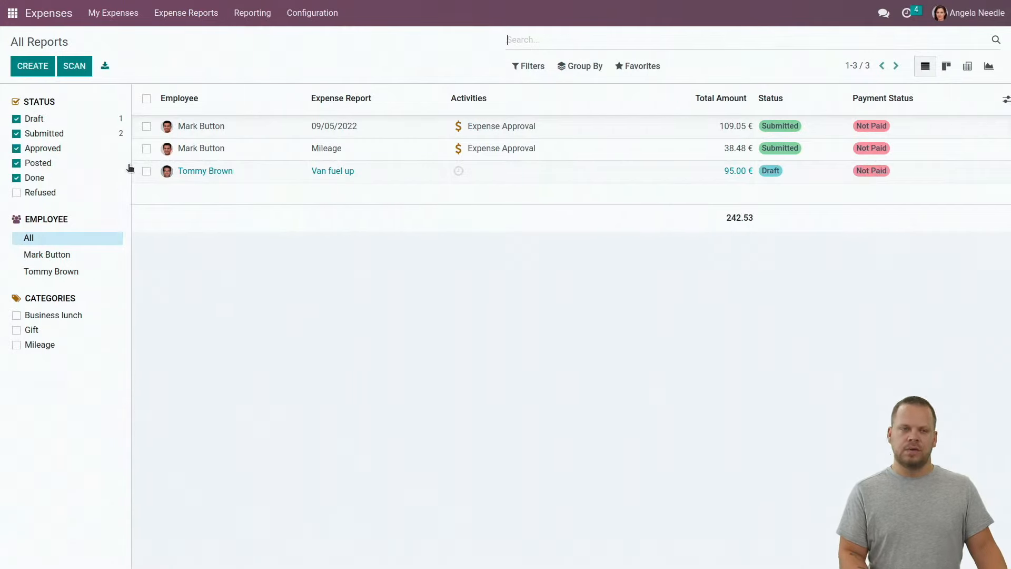
click(16, 119)
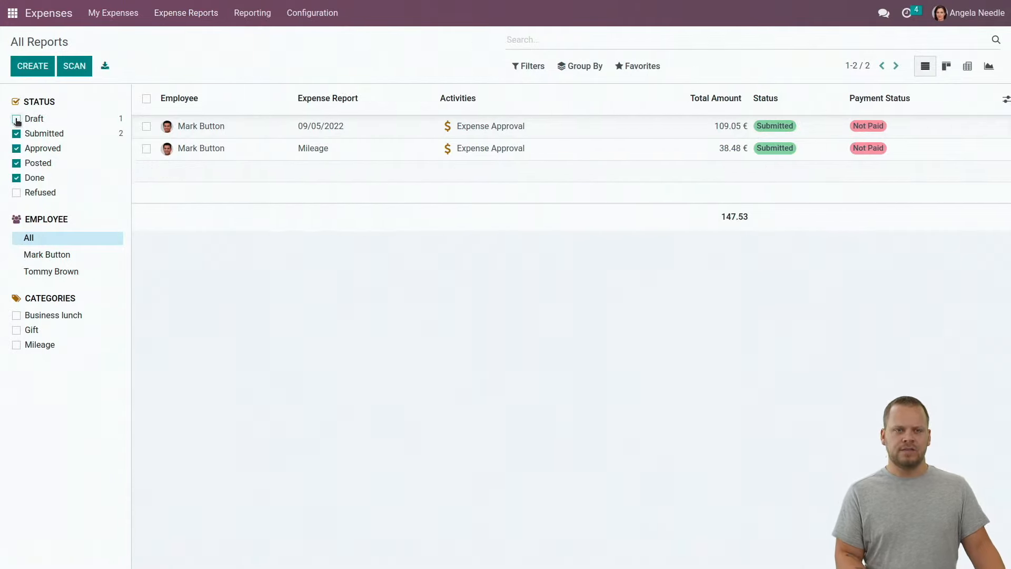
click(16, 119)
click(16, 133)
click(17, 133)
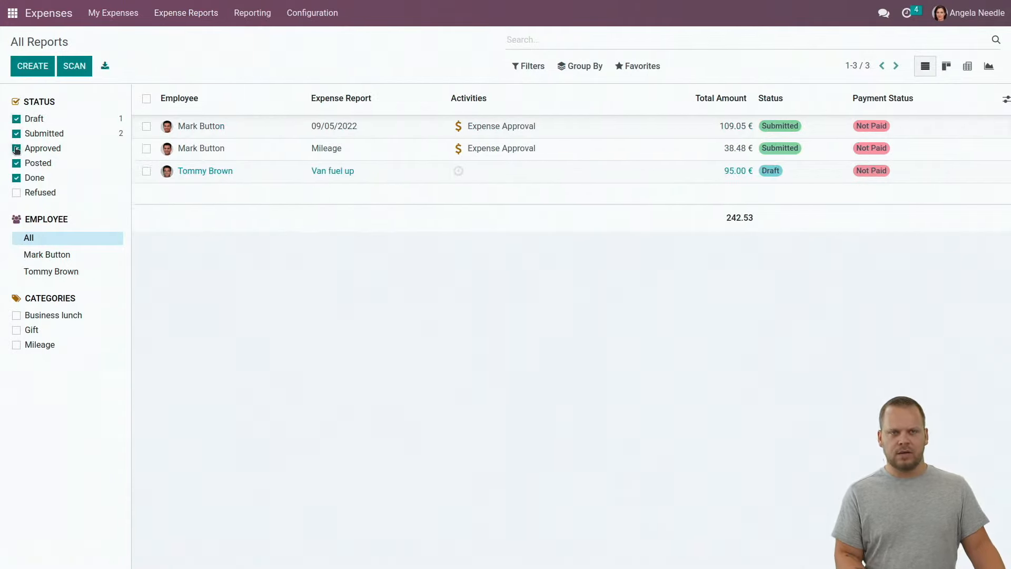
click(49, 256)
click(50, 271)
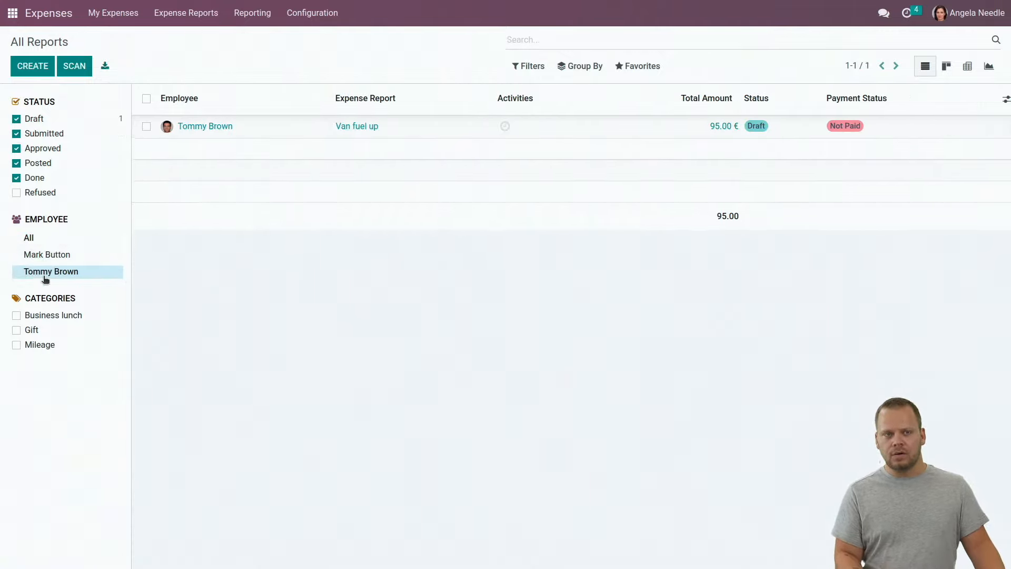
click(50, 238)
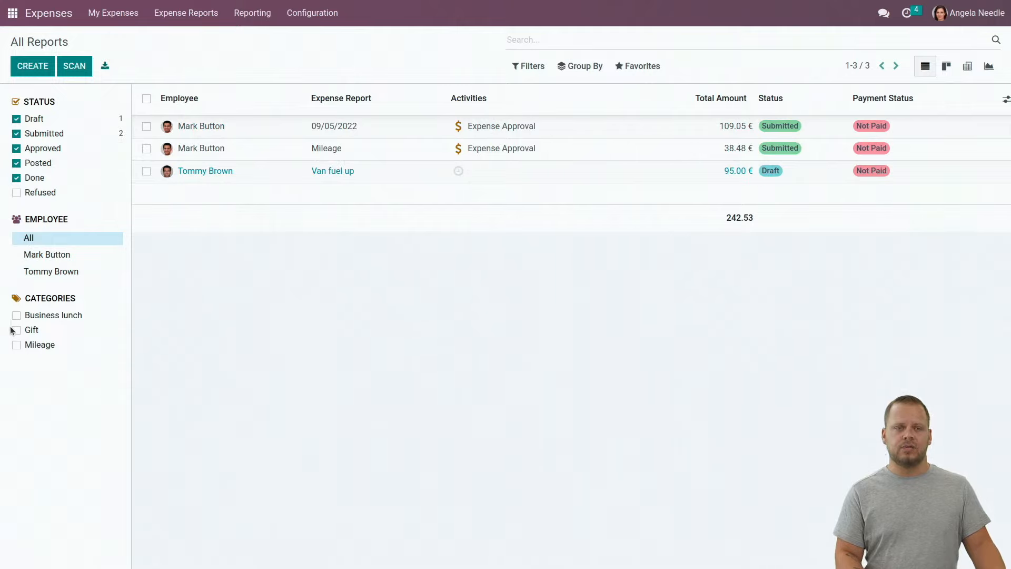
Toggle the Gift category filter off again and open the 09/05/2022 report
click(16, 330)
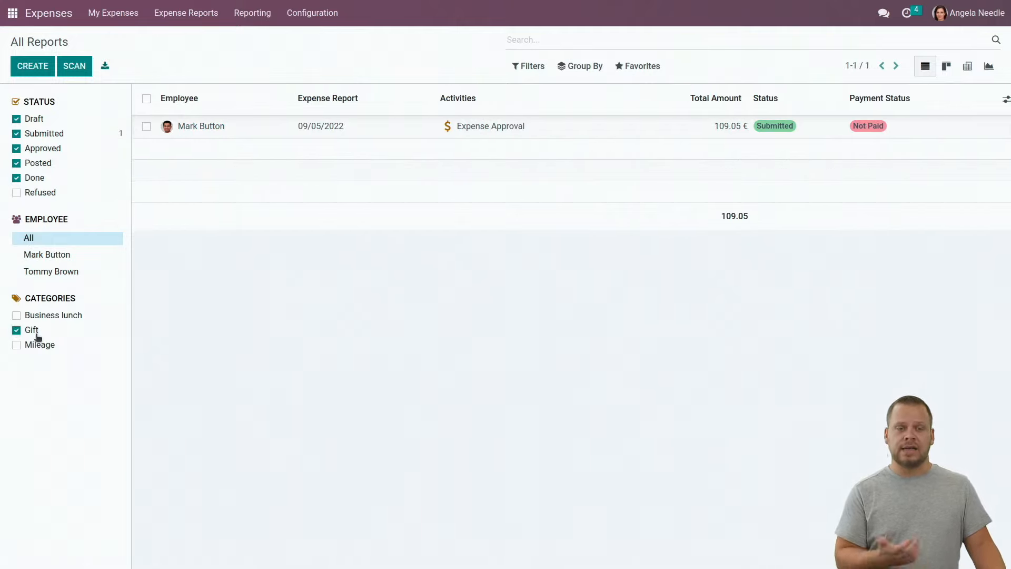
click(16, 330)
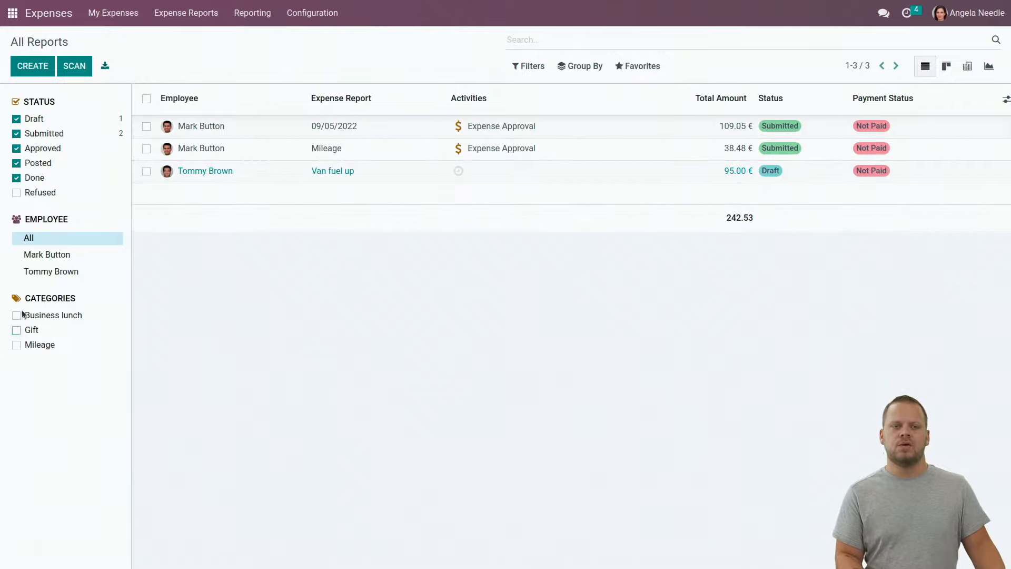
click(17, 331)
click(16, 330)
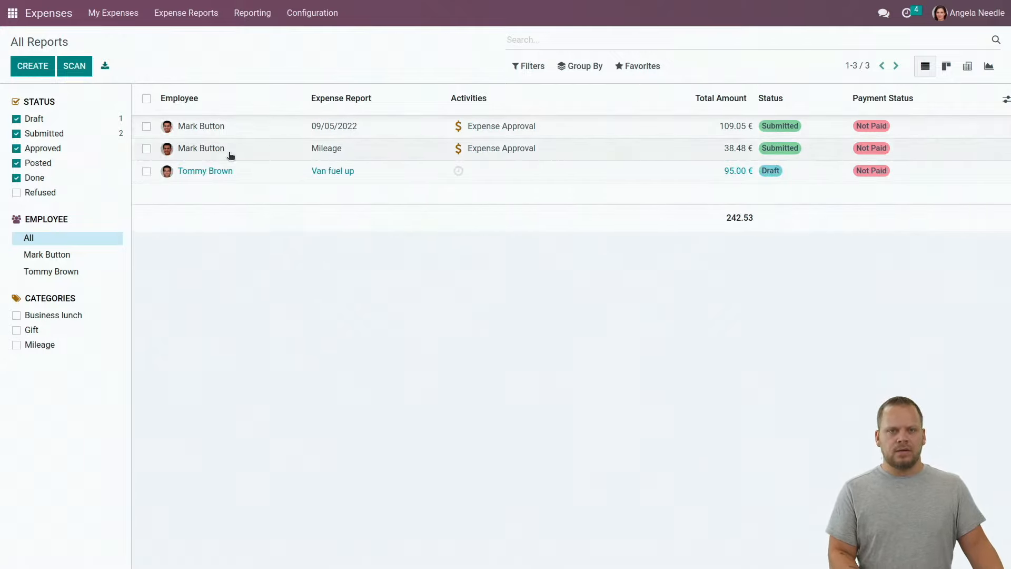
click(230, 127)
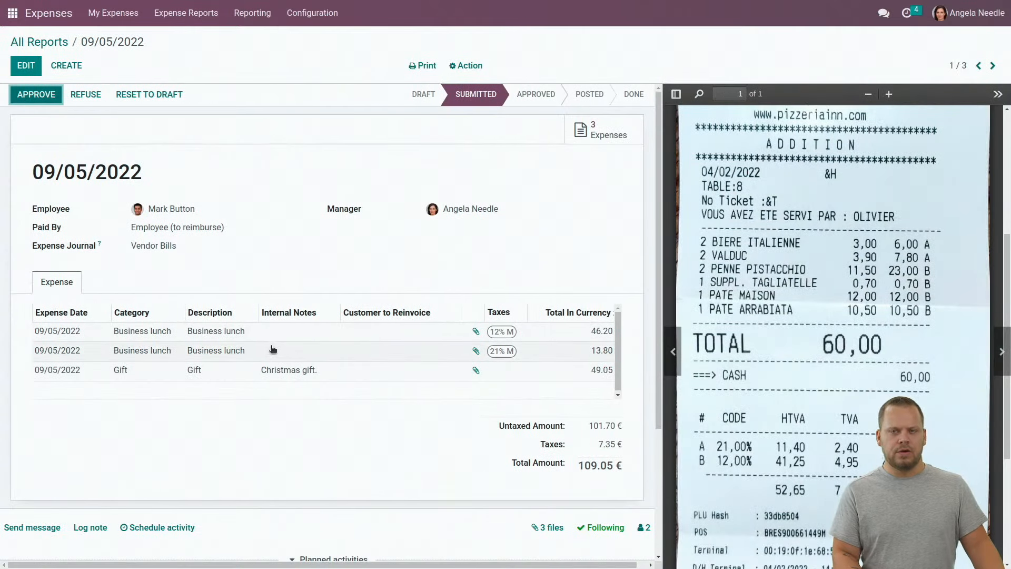
scroll(104, 425, down, 3)
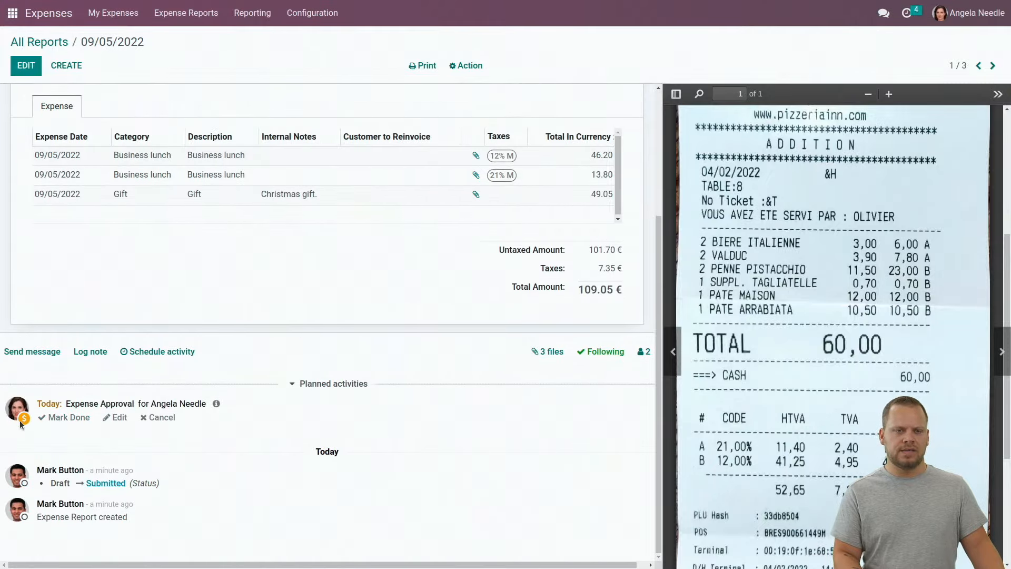
click(906, 13)
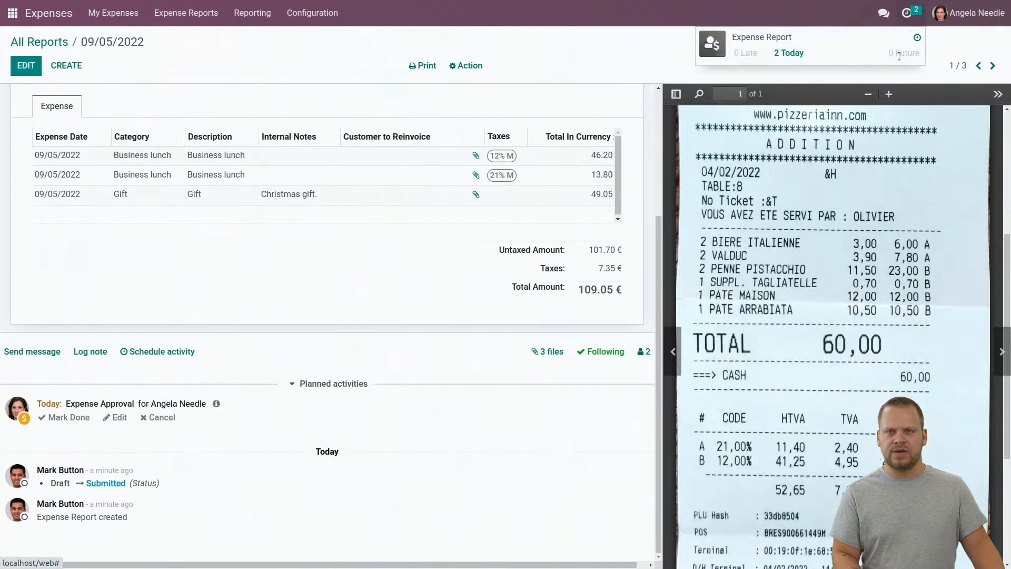
click(285, 52)
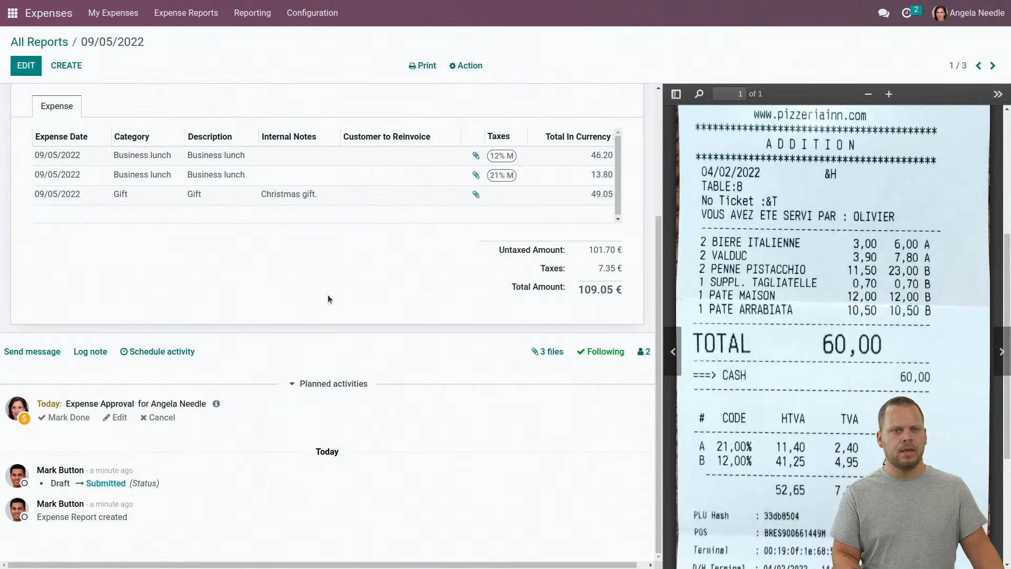
scroll(327, 295, up, 3)
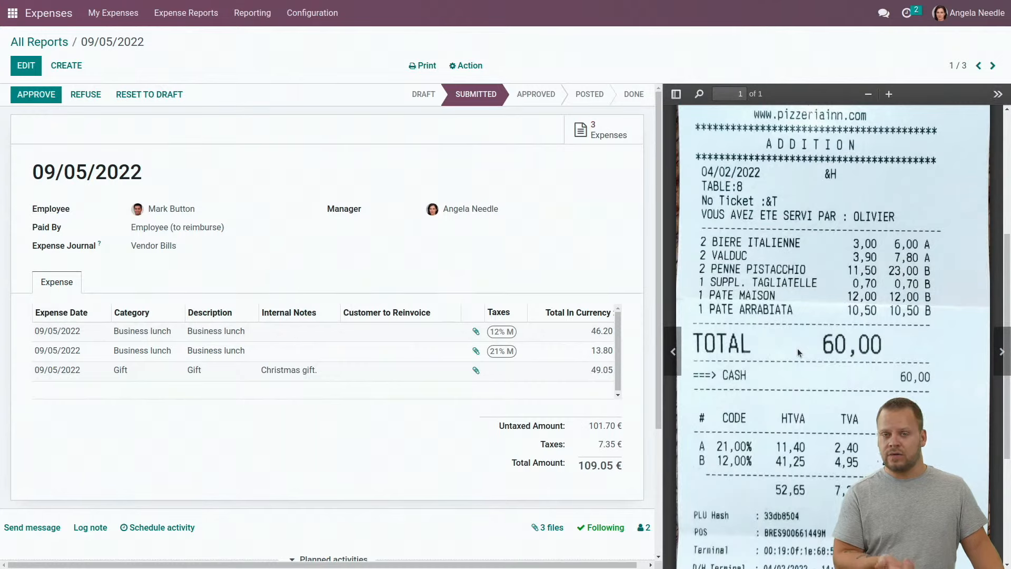
scroll(829, 358, up, 5)
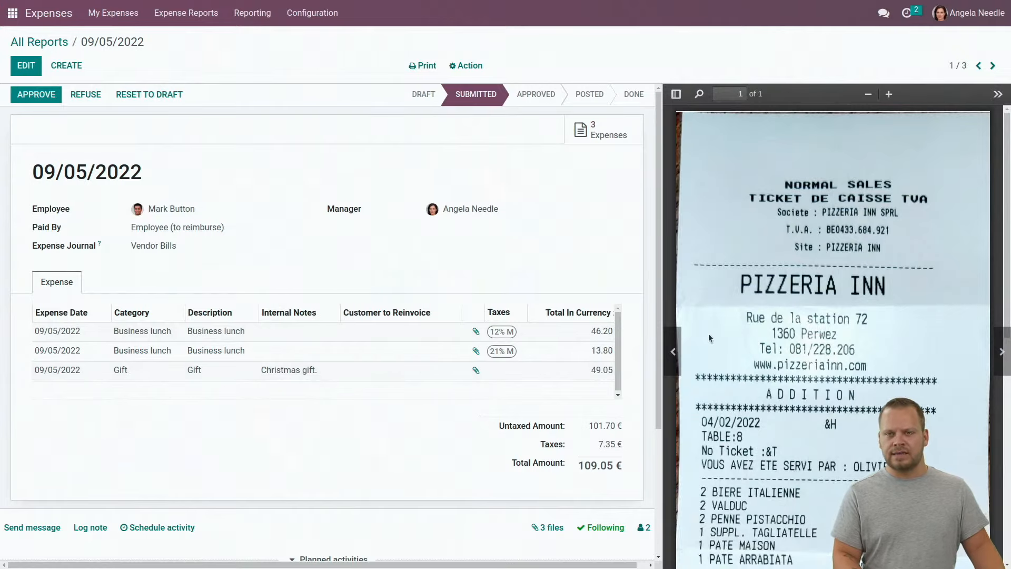
click(680, 342)
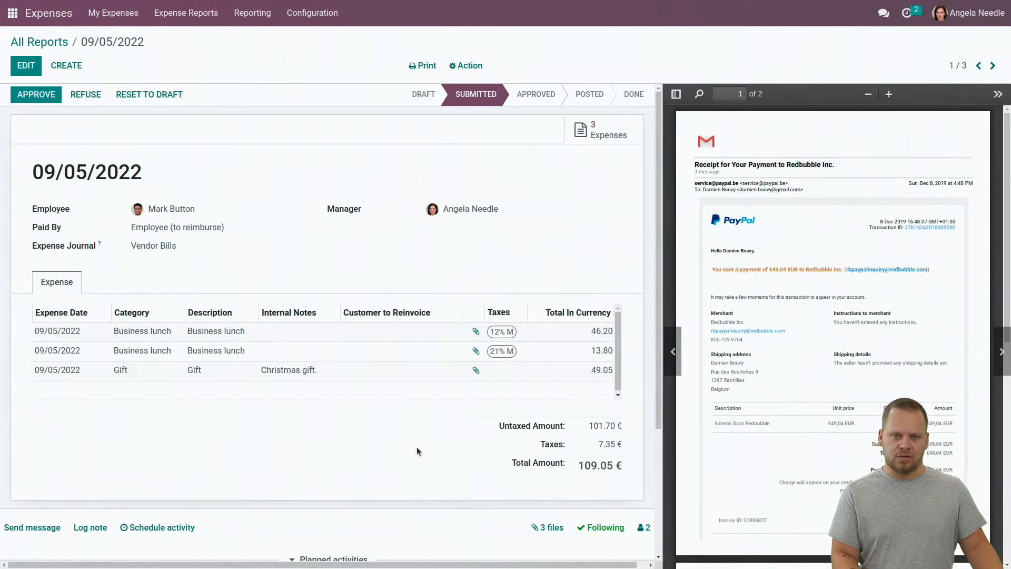
click(608, 126)
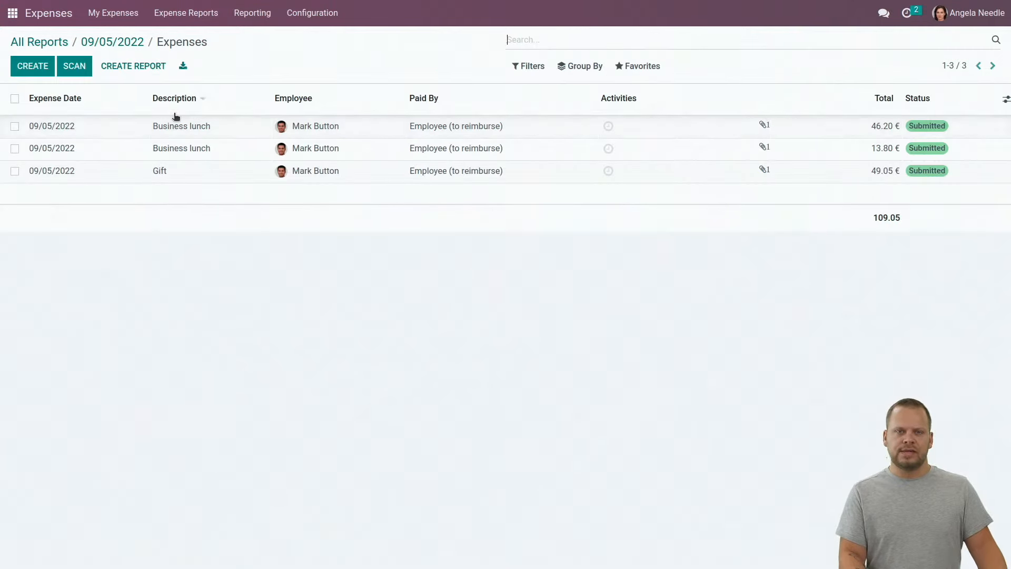
click(160, 128)
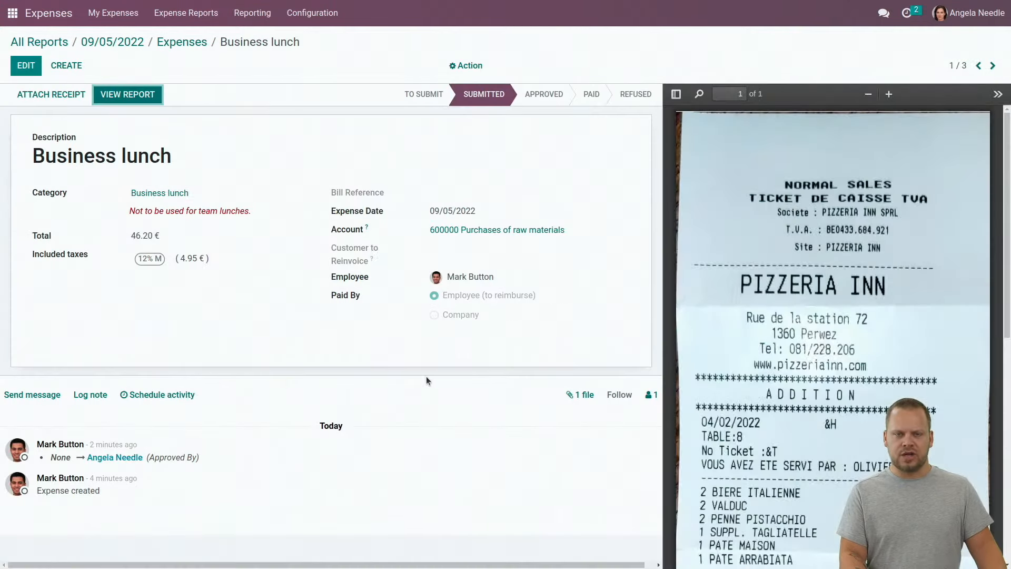
click(112, 43)
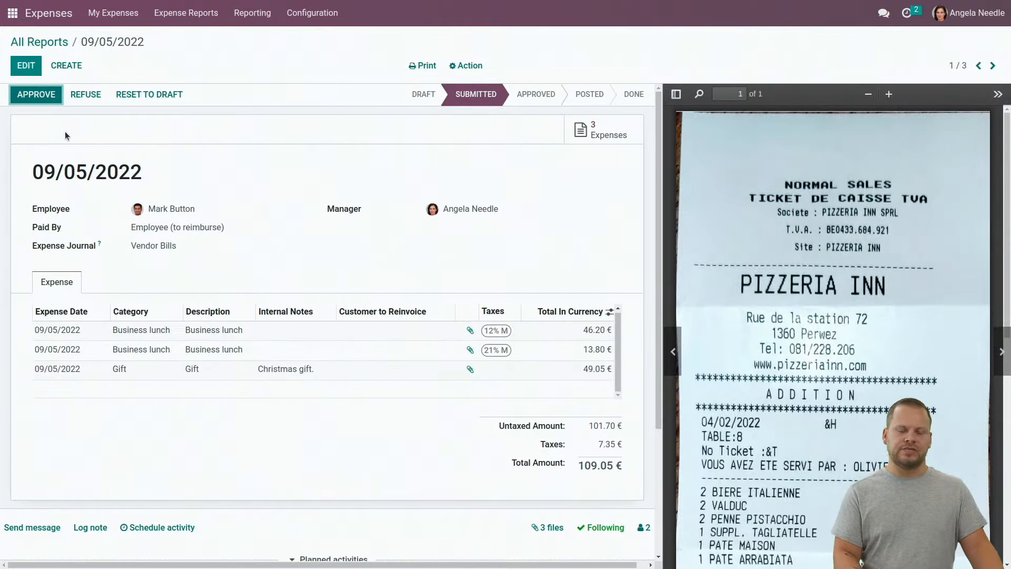
Approve the 09/05/2022 report and post its journal entries
click(42, 95)
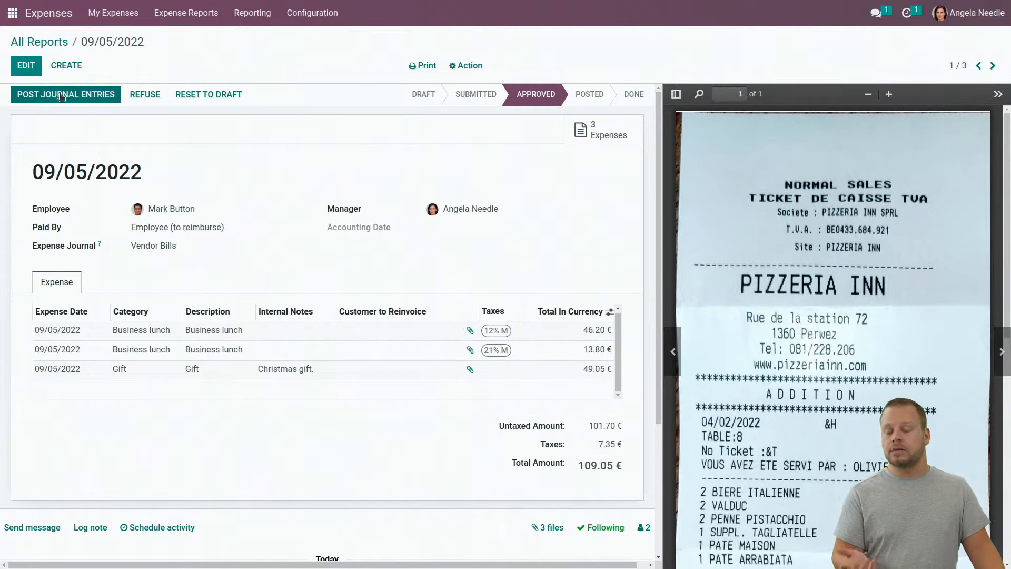
click(61, 97)
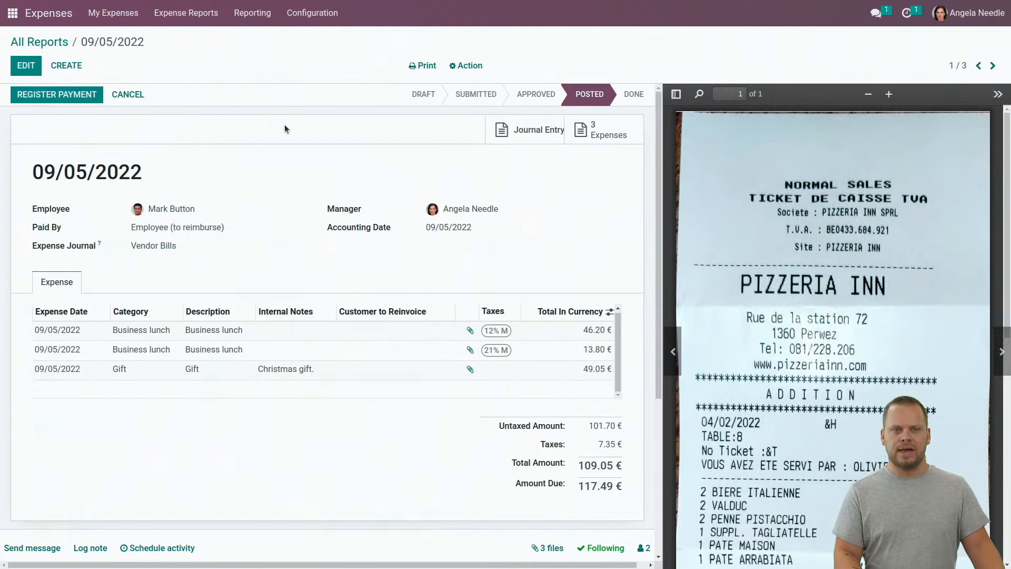
scroll(284, 124, down, 4)
scroll(298, 310, up, 4)
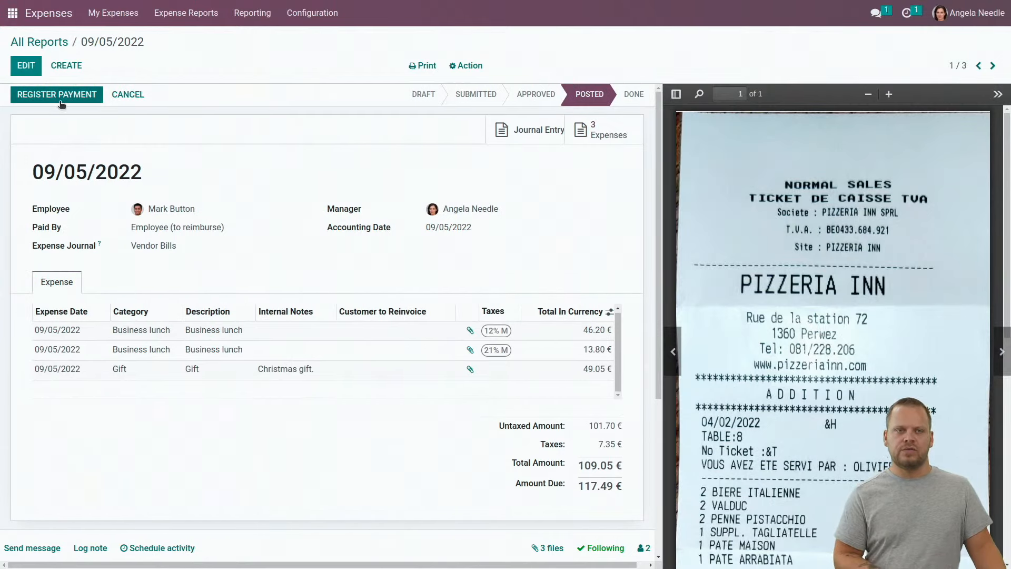
Look at the payment registration form without paying, then return to All Reports
click(60, 103)
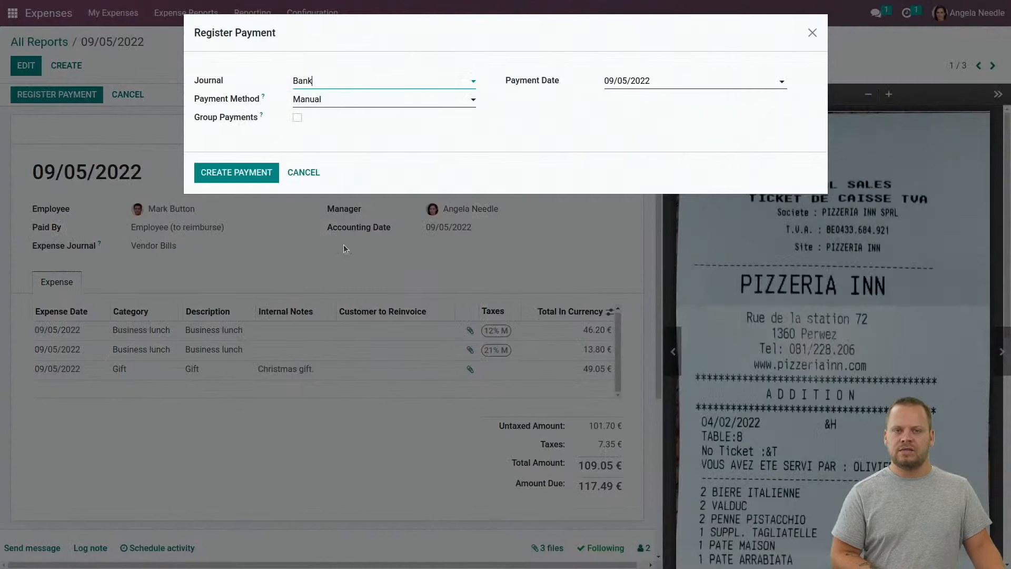
click(813, 34)
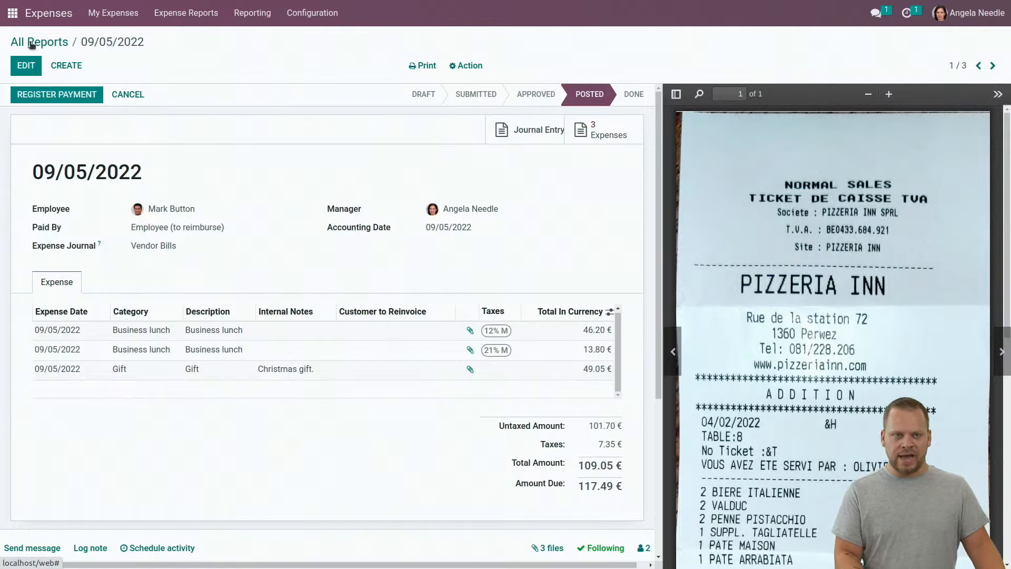
scroll(303, 290, down, 4)
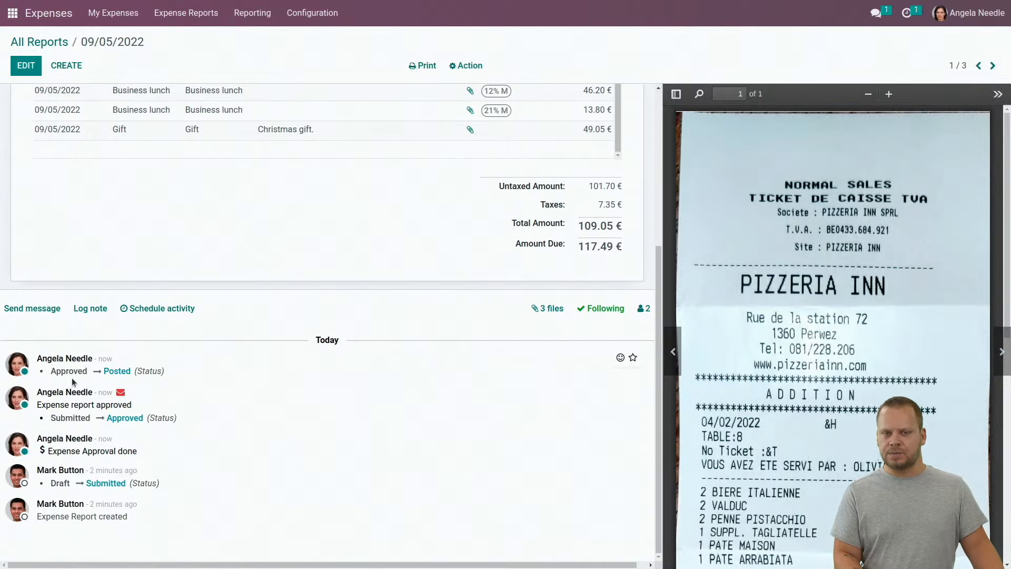
scroll(140, 461, up, 4)
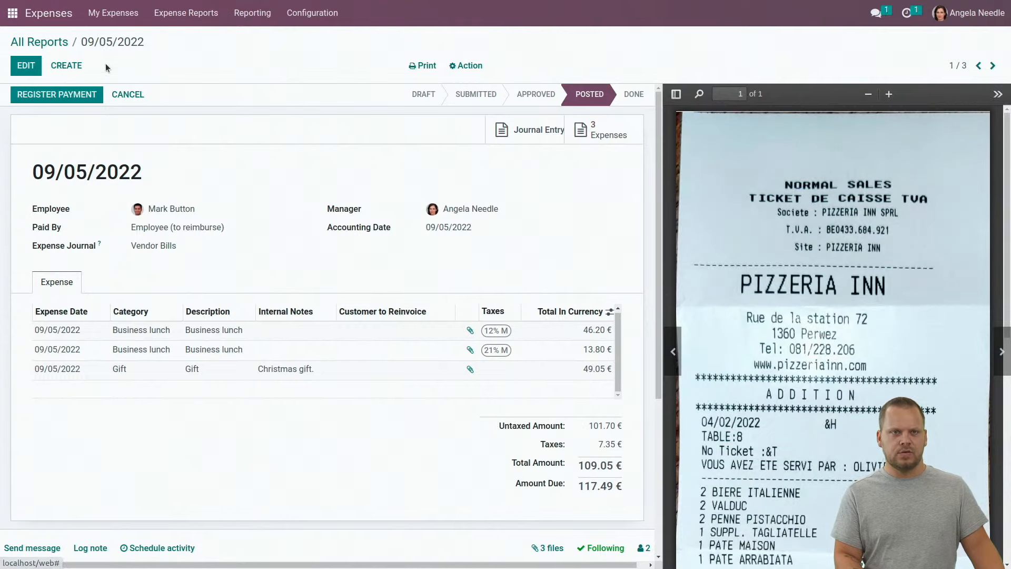
click(40, 47)
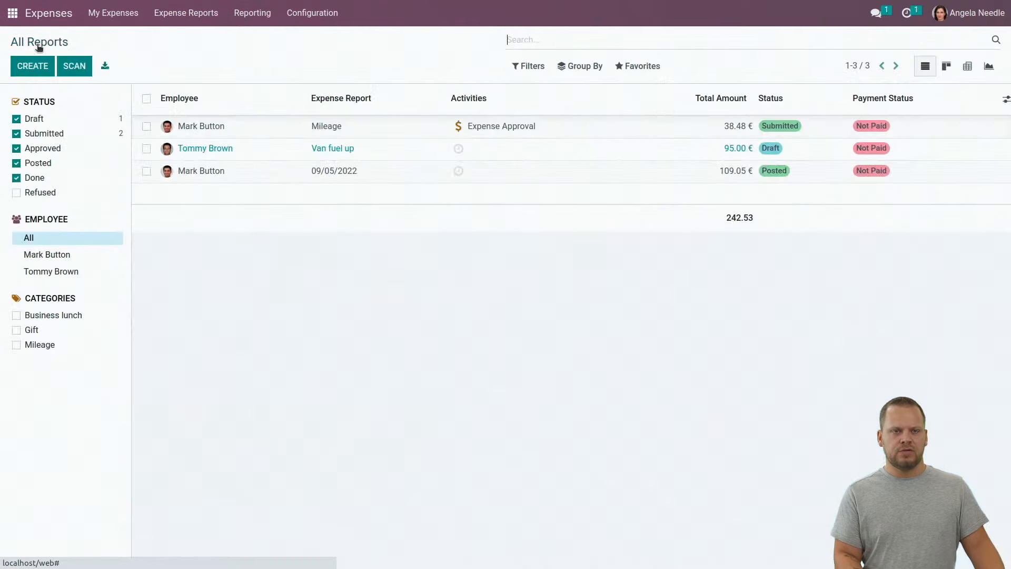
Open the 38.48 € Mileage report, approve it, and post its journal entries
click(394, 127)
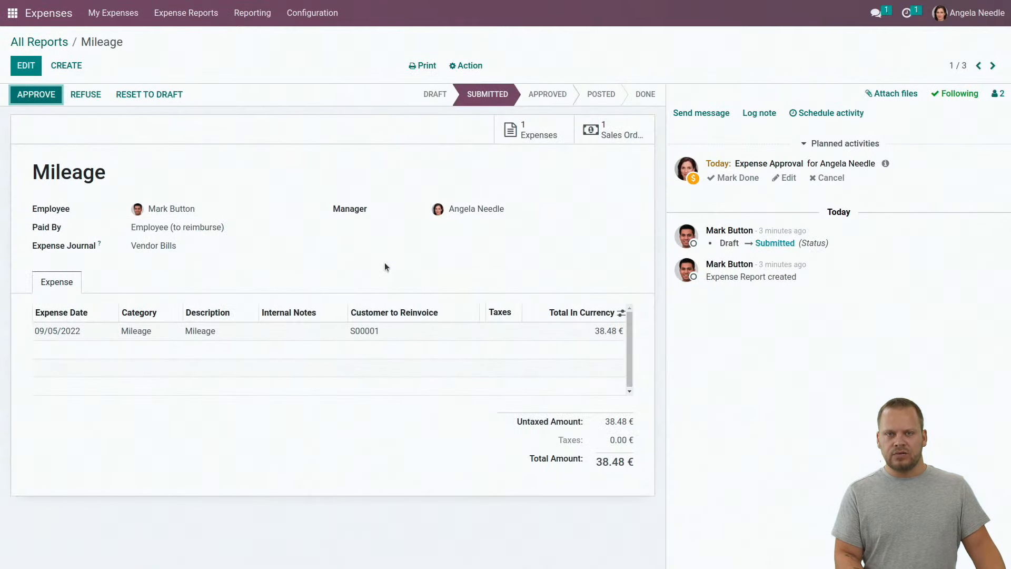
click(32, 98)
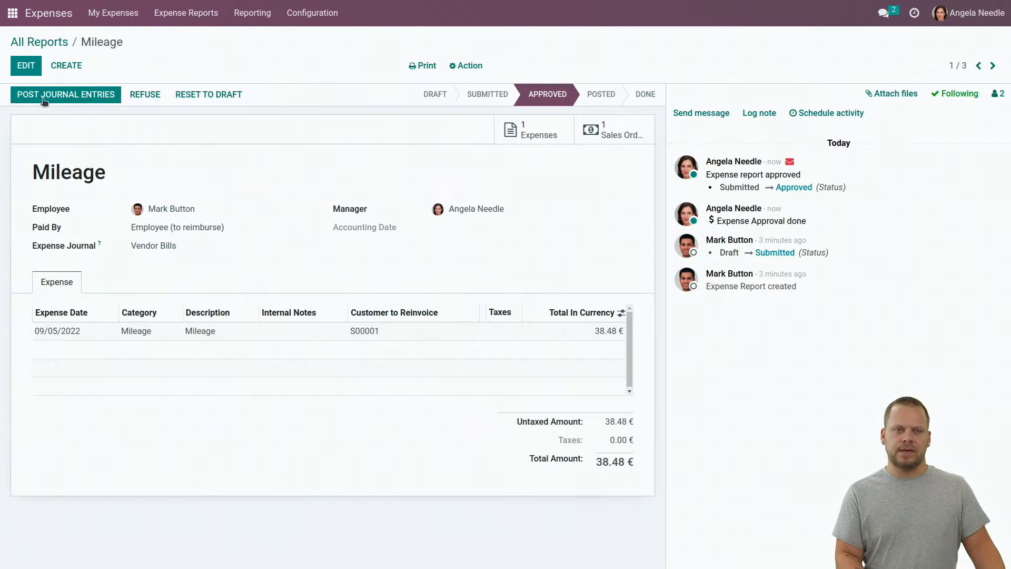
click(44, 98)
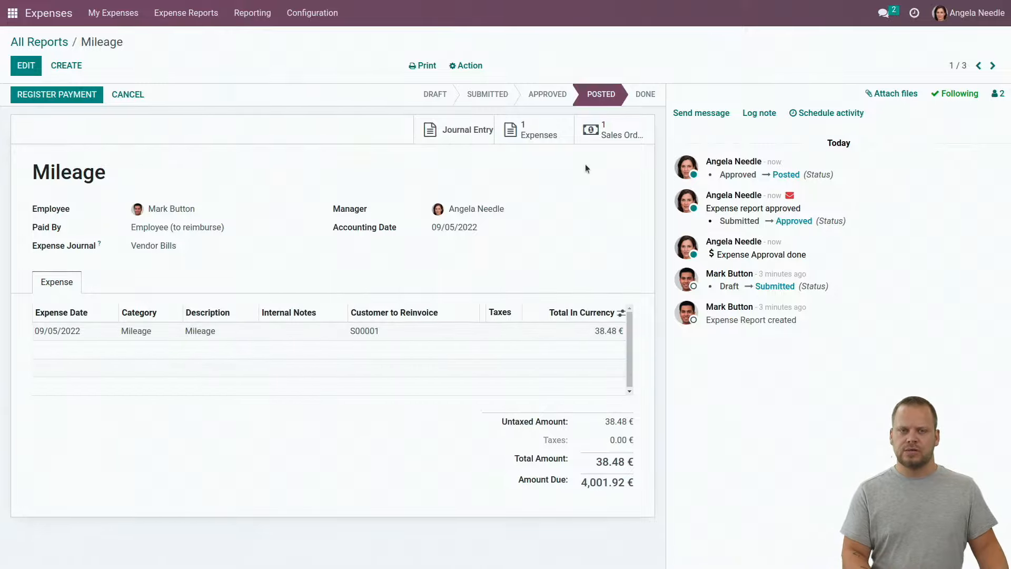
Open sales order S00001 from the Mileage report to see the re-invoiced mileage line
click(614, 139)
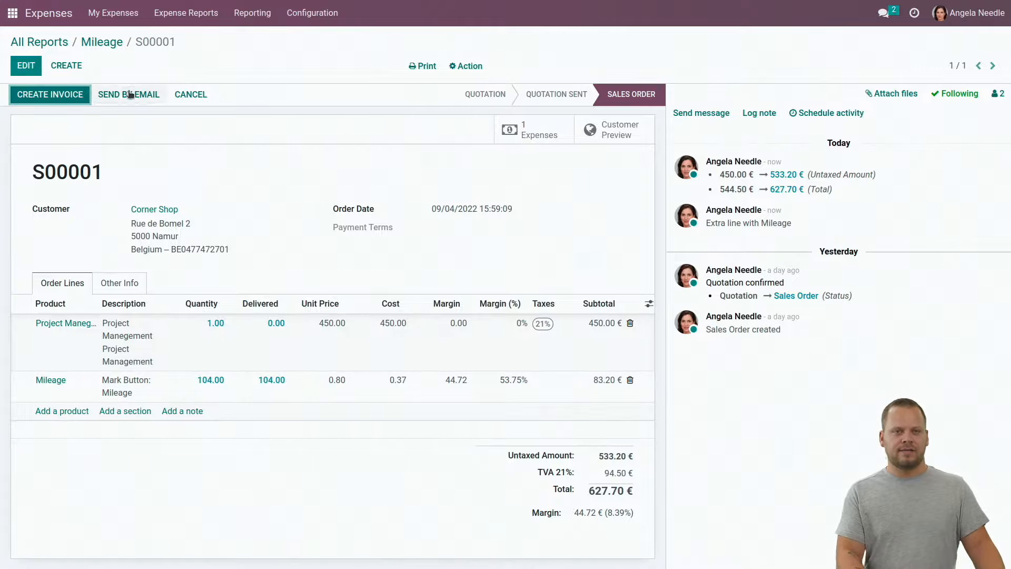
click(257, 16)
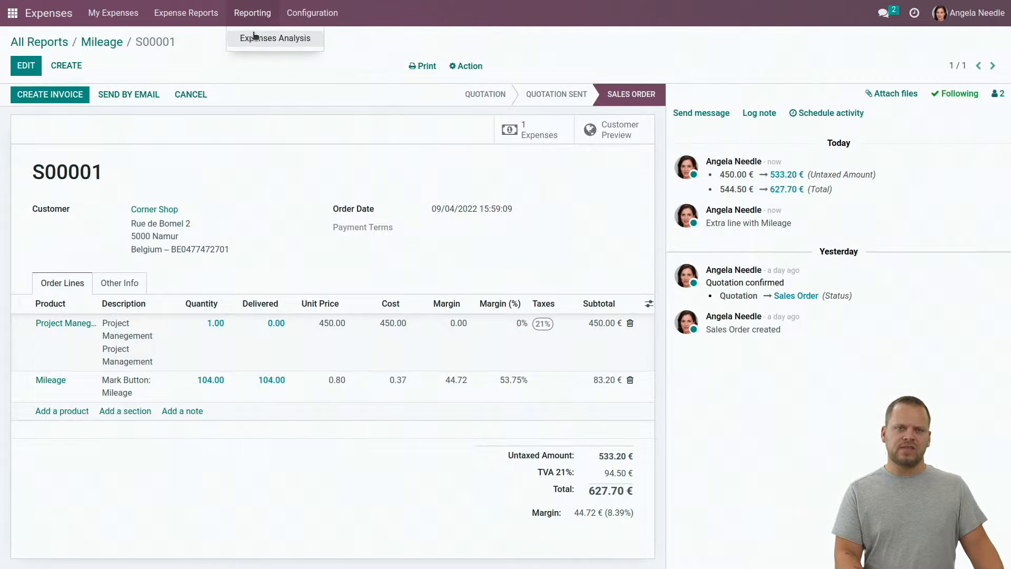
Open Expenses Analysis with Count as the measure, grouped by Expense Date: Month
click(252, 36)
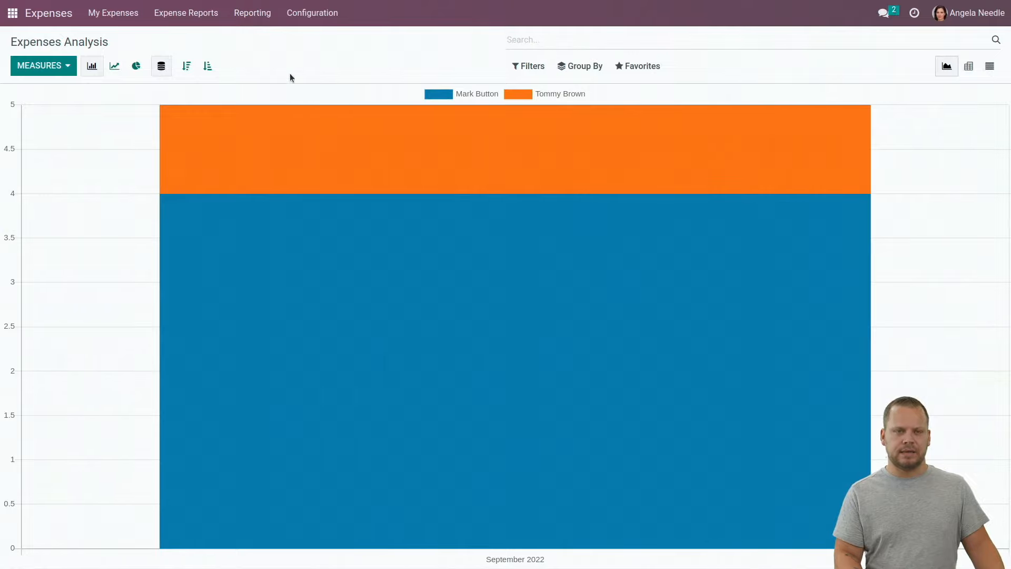
click(41, 64)
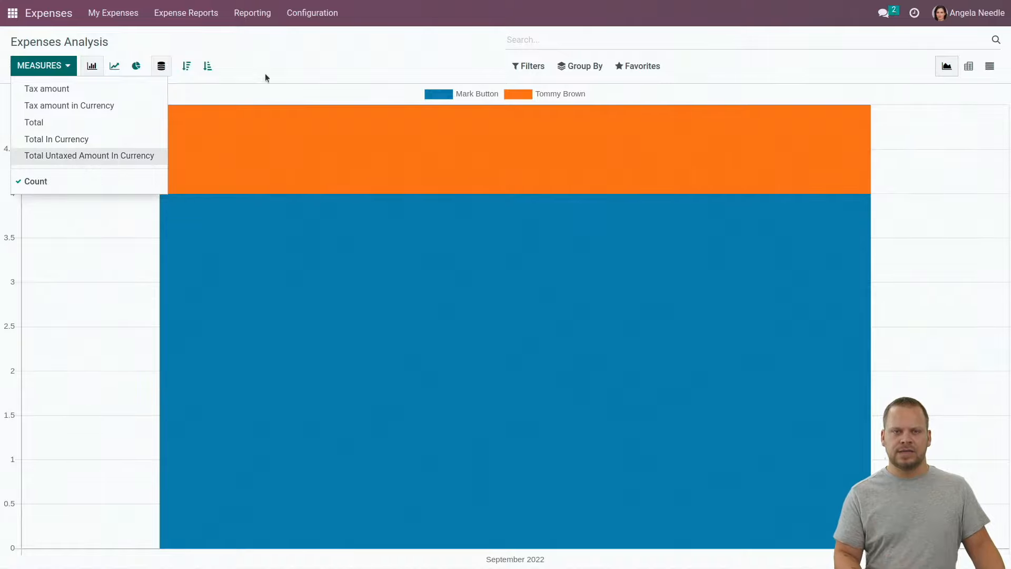
click(285, 60)
click(574, 66)
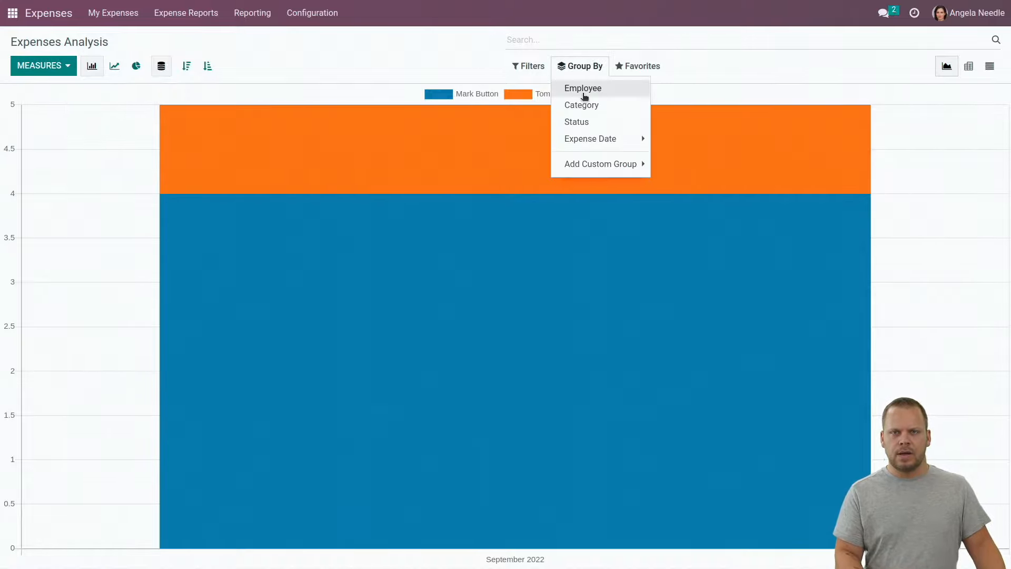
click(600, 139)
click(675, 173)
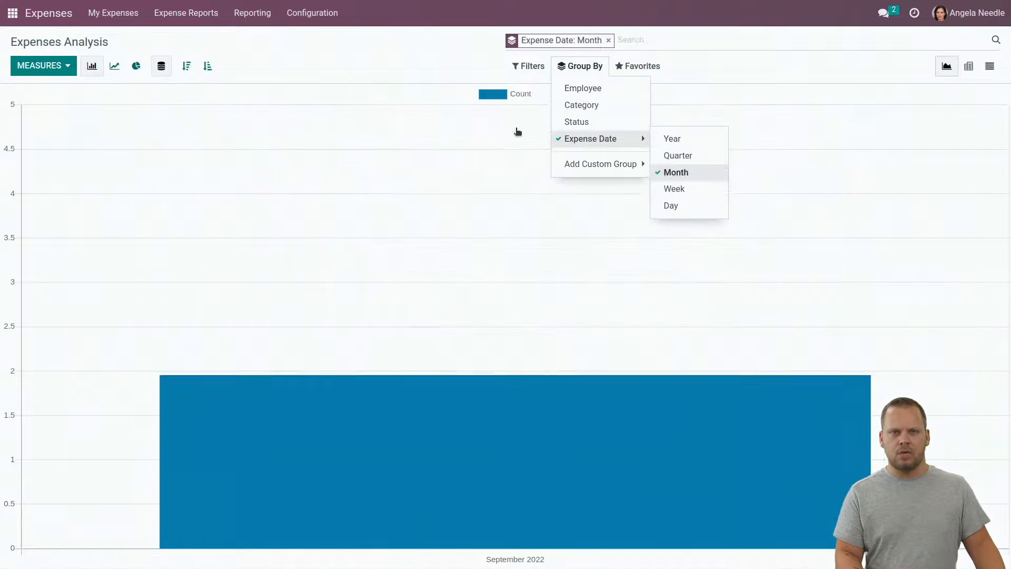
click(297, 60)
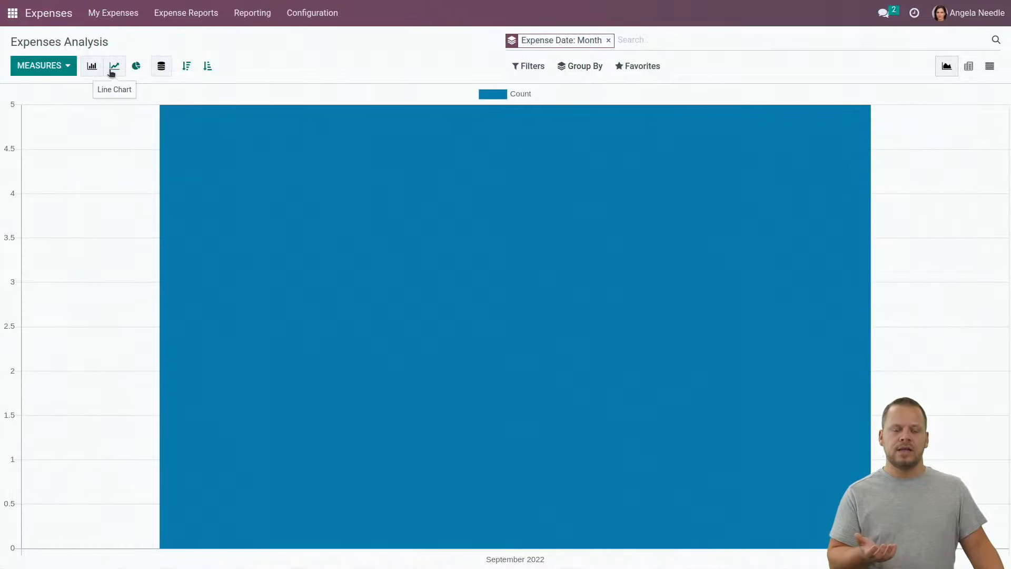
Switch to a cumulative line chart with the month grouping facet removed
click(112, 68)
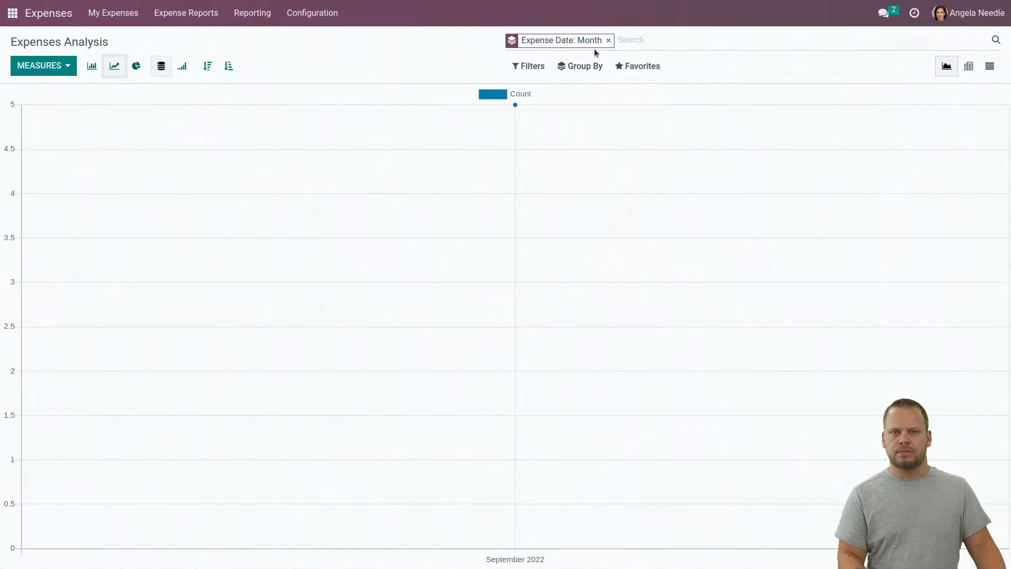
click(608, 40)
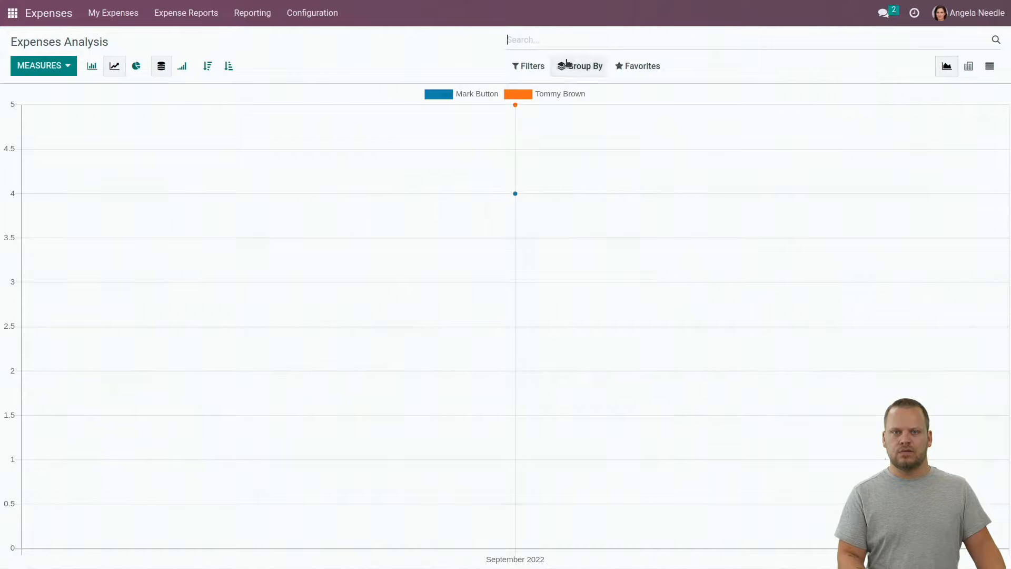
mouse_move(614, 103)
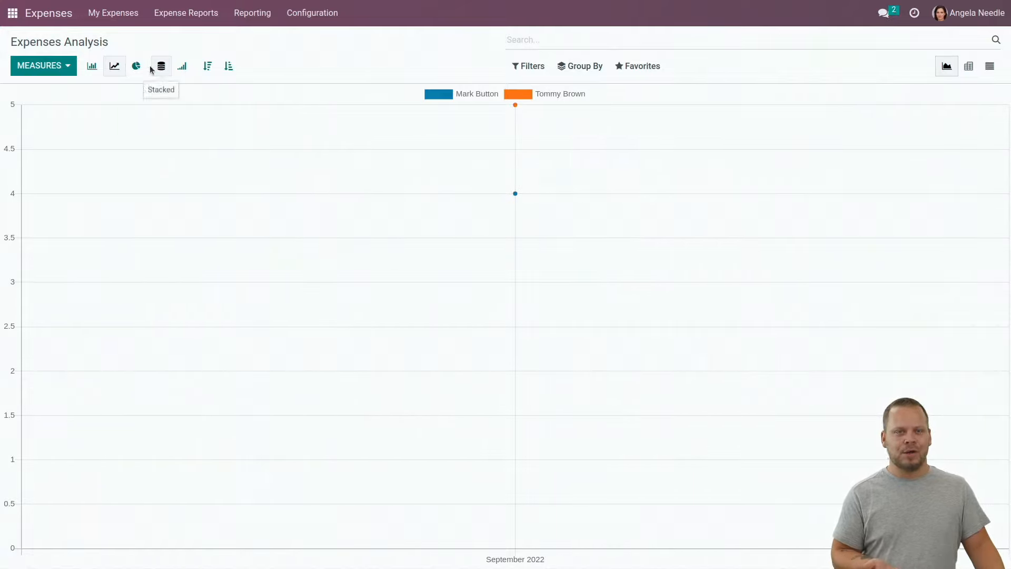
click(184, 67)
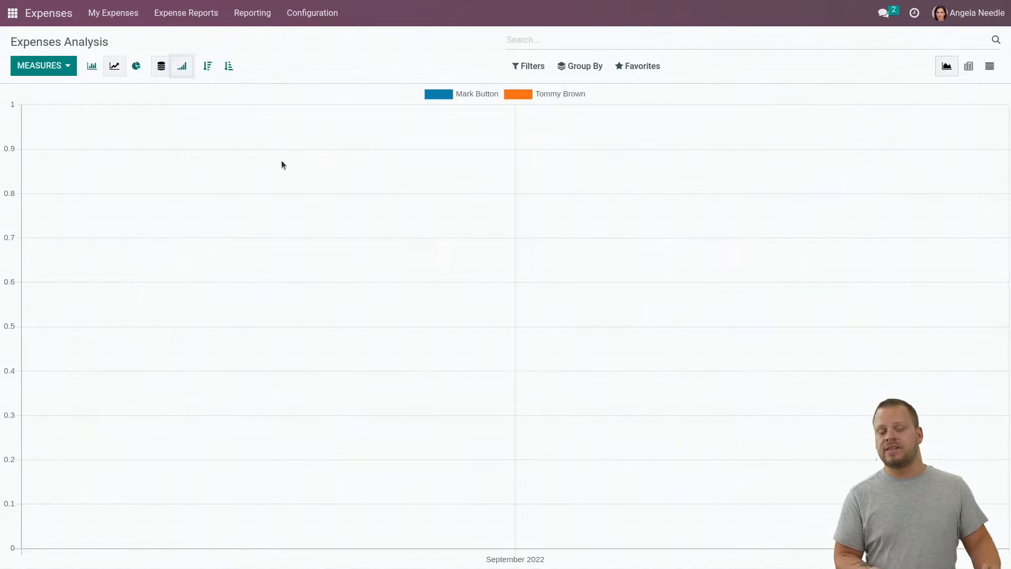